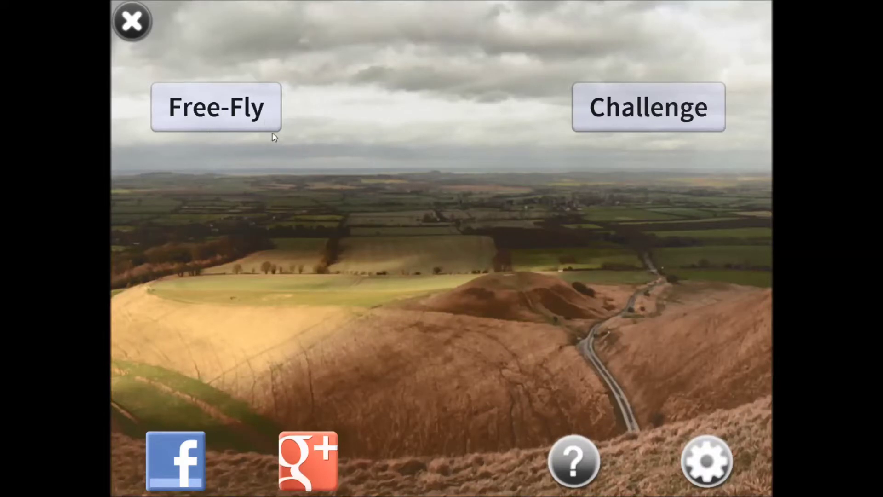
# - Start a free-fly session with your own choice of plane and scenery, and choose the Extra Control Line plane
pyautogui.click(247, 116)
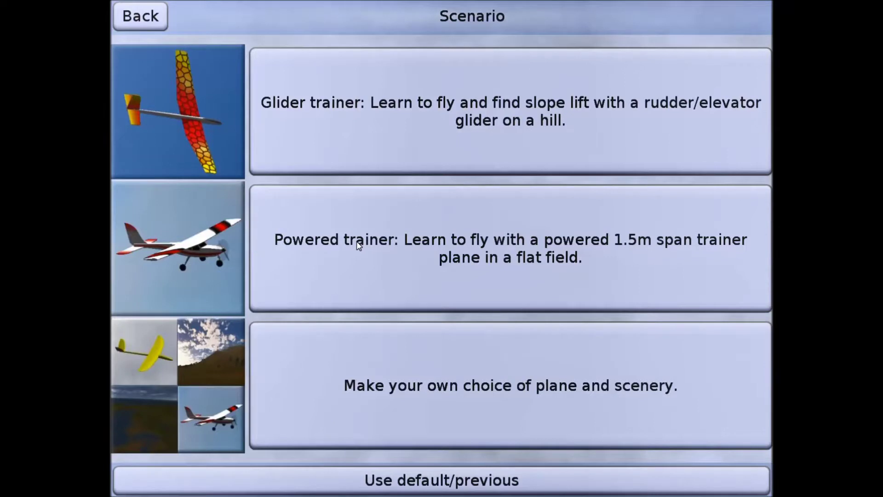
pyautogui.click(403, 356)
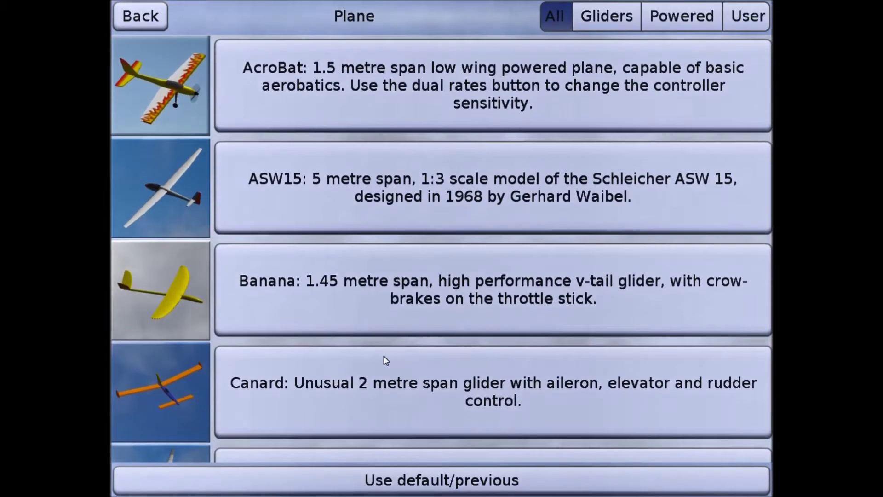
pyautogui.scroll(-10, 537, 244)
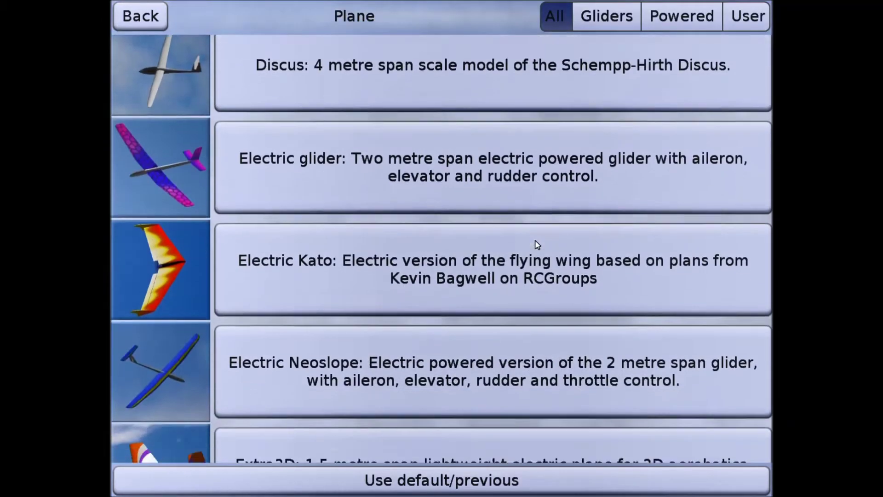
pyautogui.scroll(-5, 537, 243)
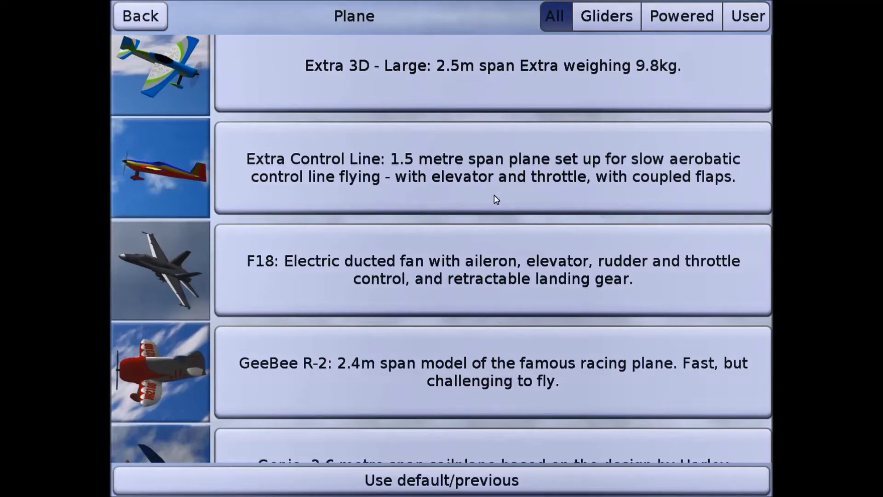
pyautogui.scroll(-10, 495, 199)
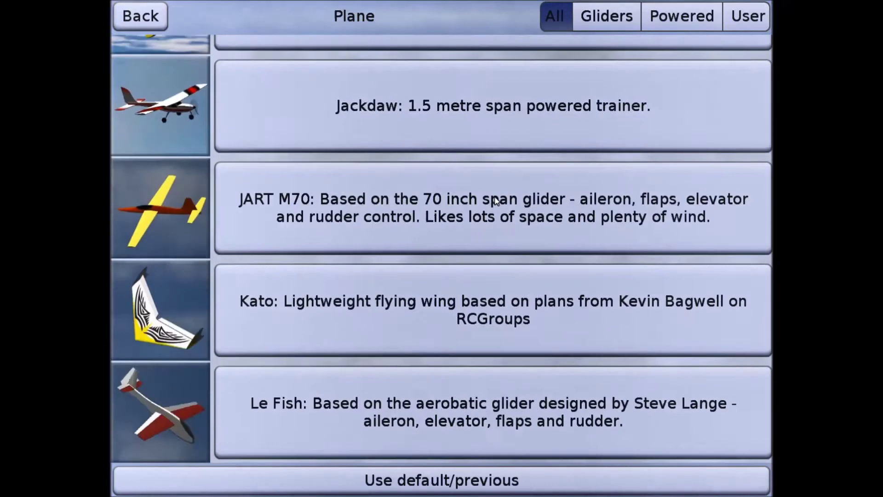
pyautogui.scroll(-10, 496, 201)
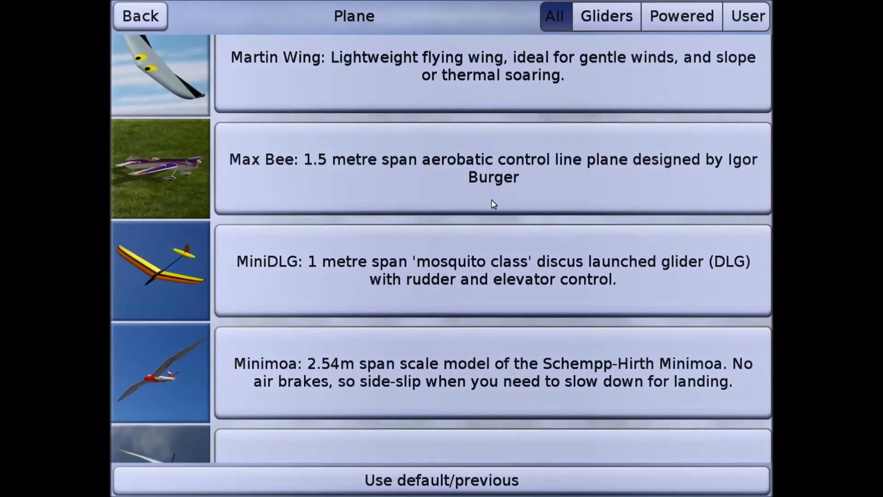
pyautogui.scroll(-10, 493, 204)
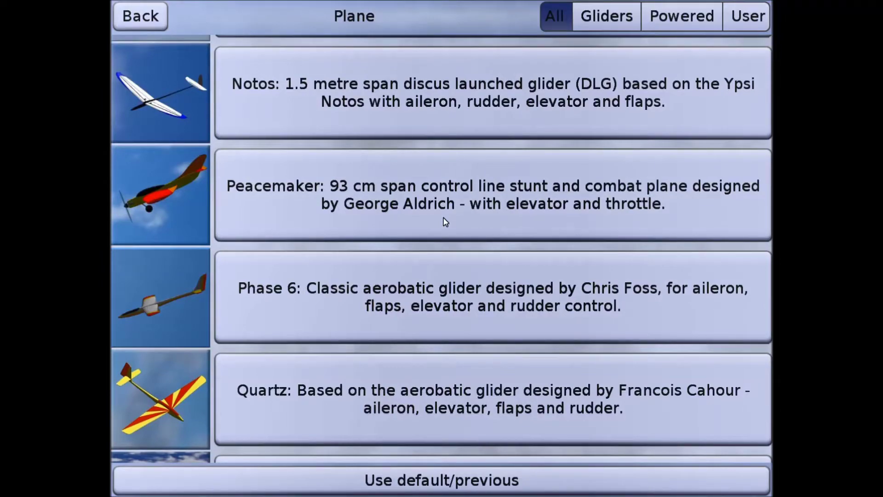
pyautogui.scroll(10, 444, 217)
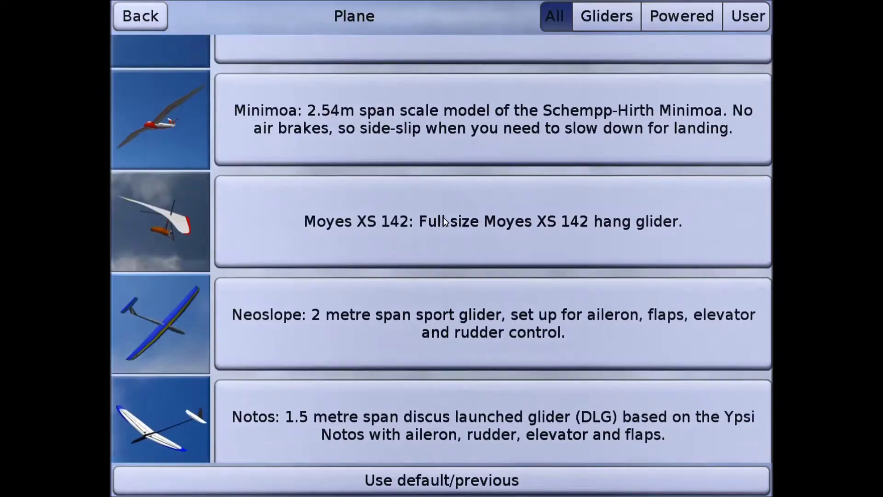
pyautogui.scroll(10, 445, 209)
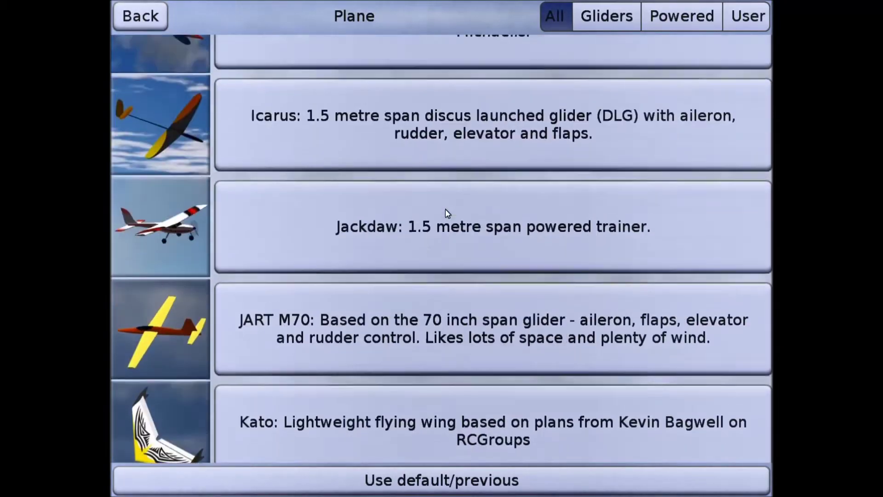
pyautogui.scroll(5, 445, 208)
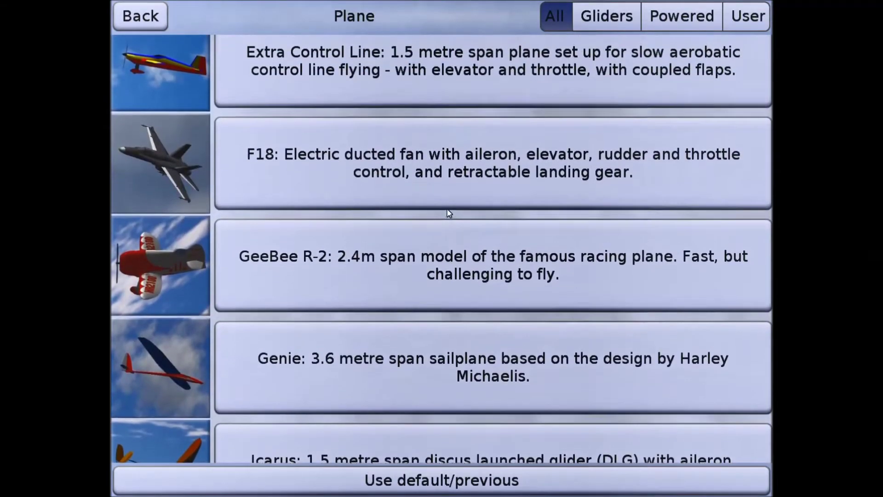
pyautogui.click(421, 100)
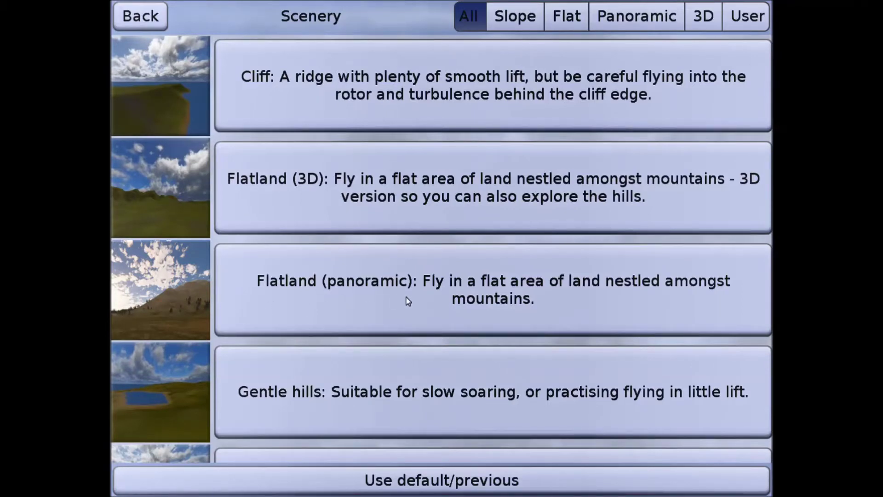
# - Look through the available sceneries and choose Flatland (panoramic) for the flight
pyautogui.scroll(-10, 403, 299)
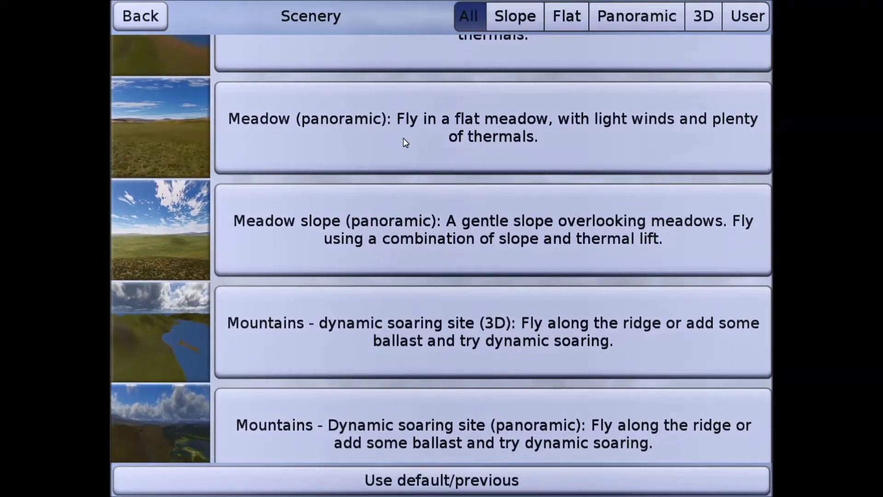
pyautogui.scroll(-10, 403, 147)
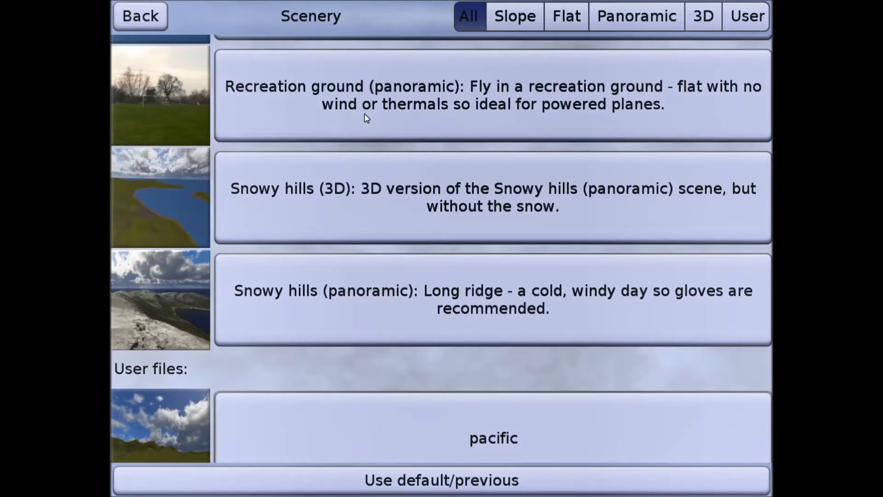
pyautogui.scroll(12, 368, 115)
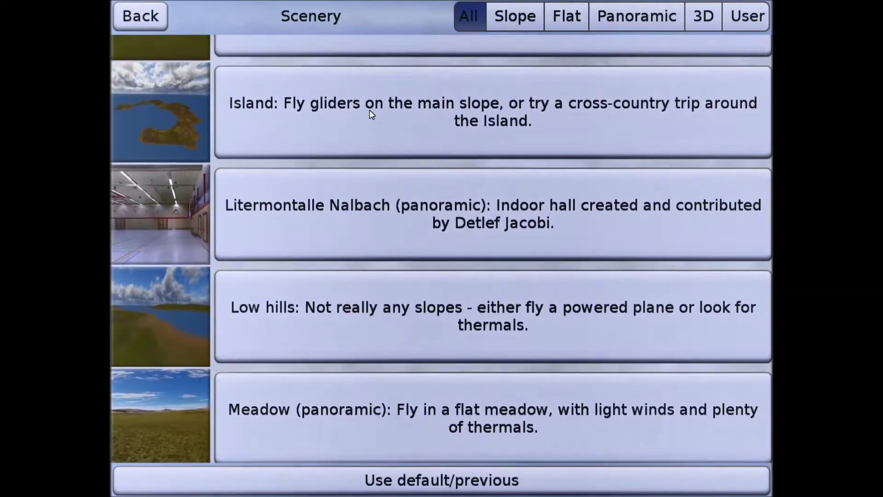
pyautogui.scroll(10, 372, 114)
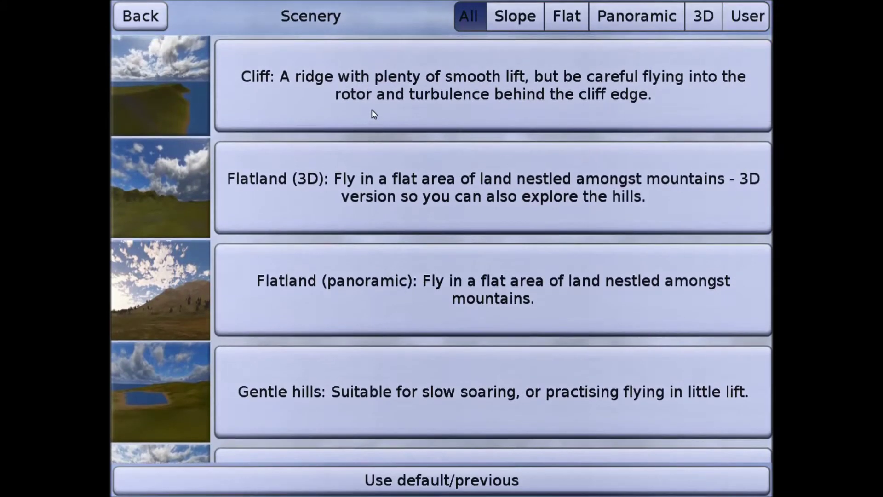
pyautogui.click(367, 301)
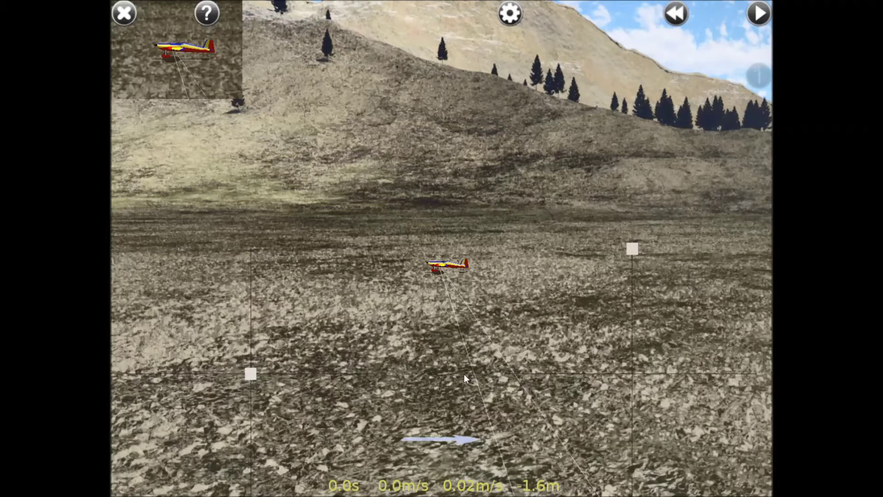
# - Open the simulator settings, show the advanced options, and select English as the current language
pyautogui.click(511, 14)
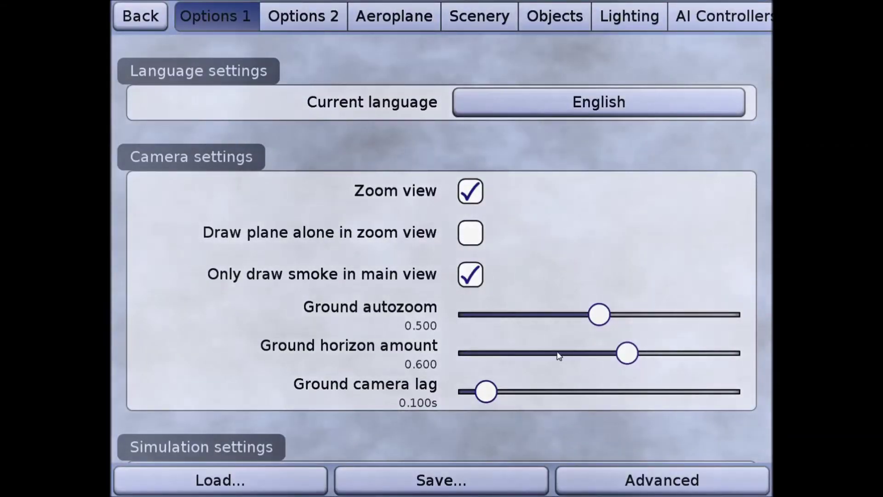
pyautogui.click(637, 481)
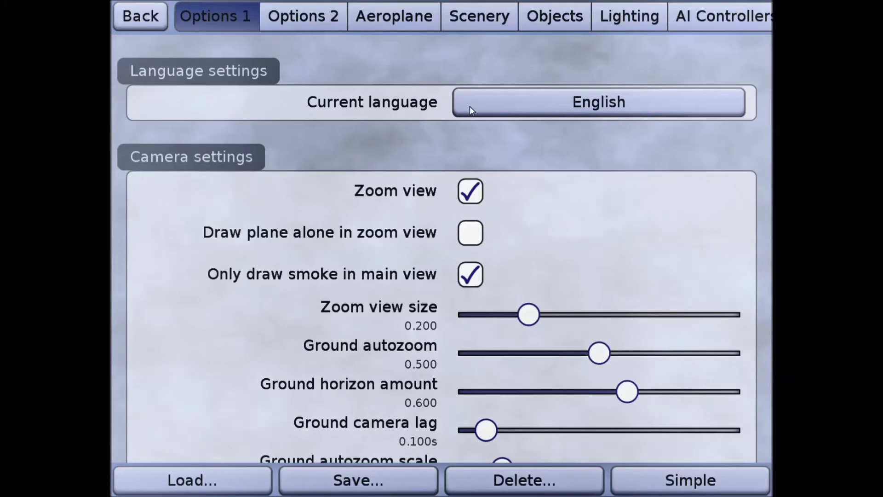
pyautogui.click(493, 107)
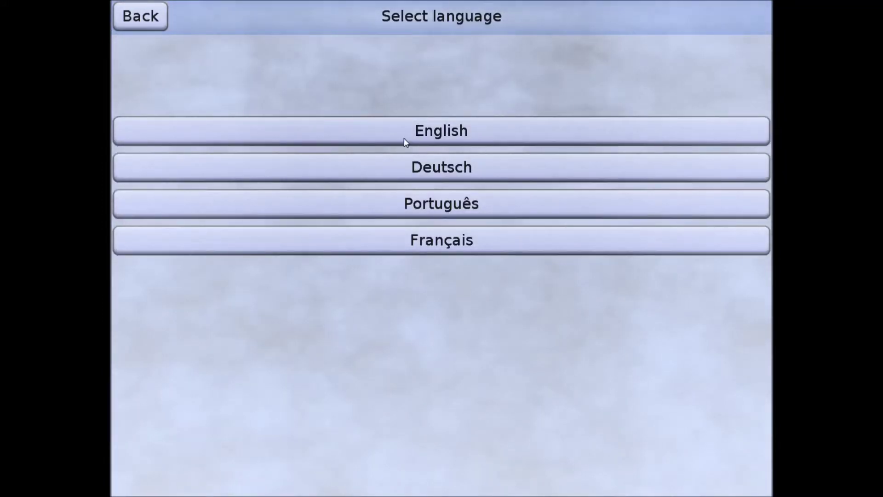
pyautogui.click(459, 135)
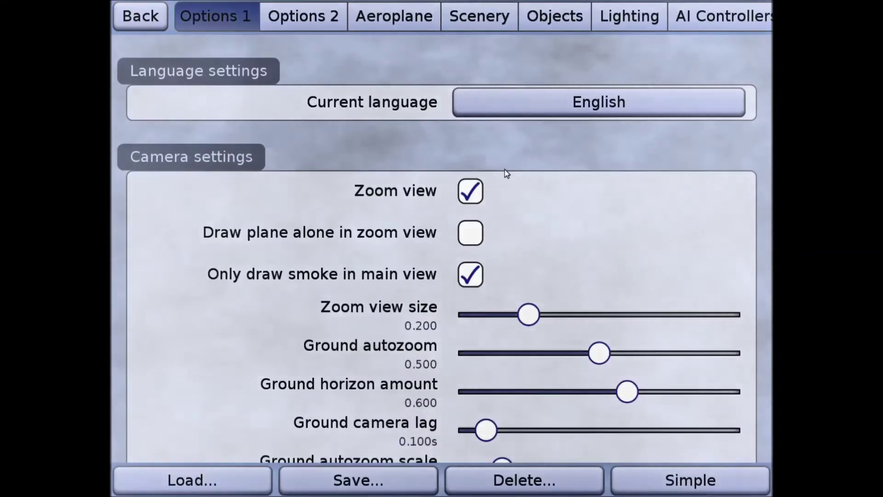
# - Set both the shape opacity and the stick opacity of the on-screen controllers to 0
pyautogui.click(480, 197)
pyautogui.scroll(-5, 483, 197)
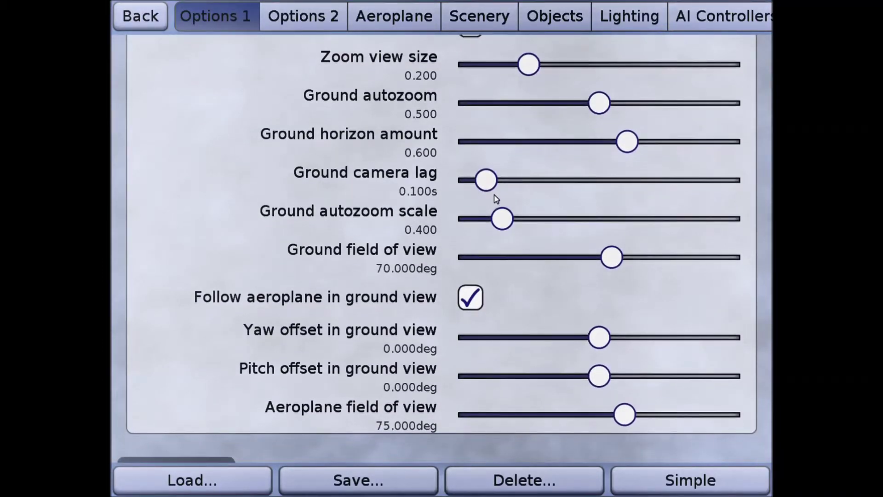
pyautogui.scroll(-5, 496, 195)
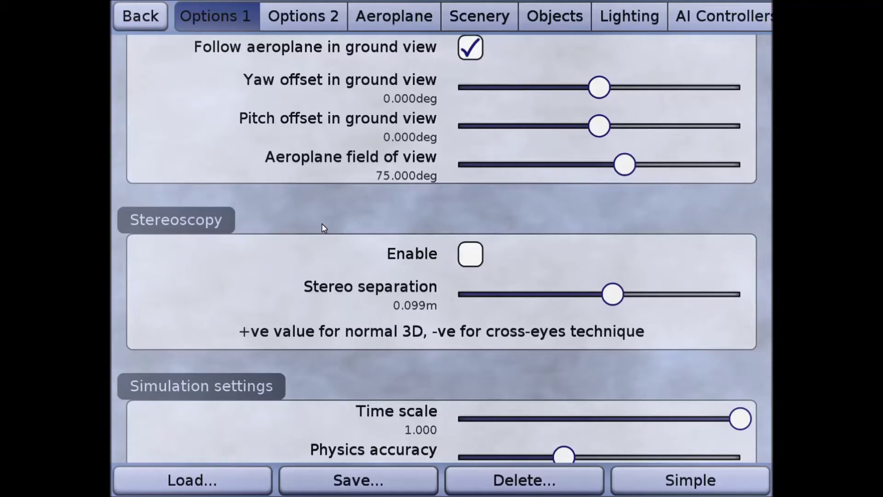
pyautogui.scroll(-10, 322, 225)
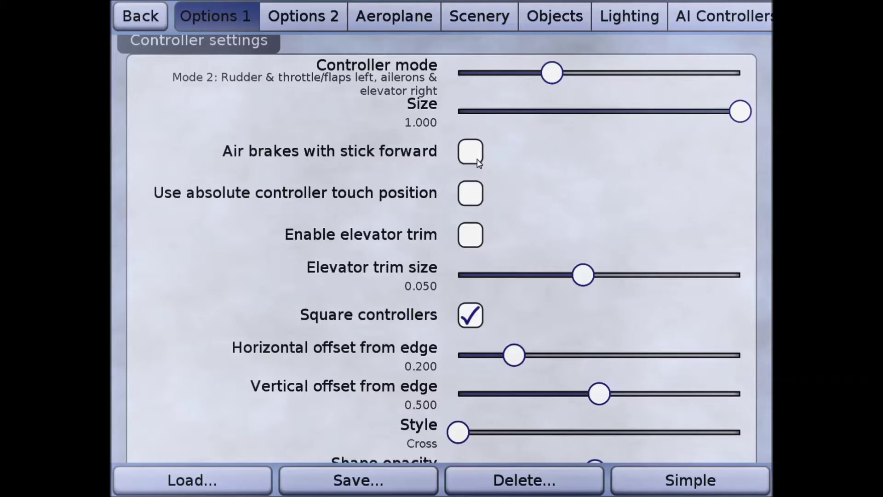
pyautogui.scroll(-5, 478, 162)
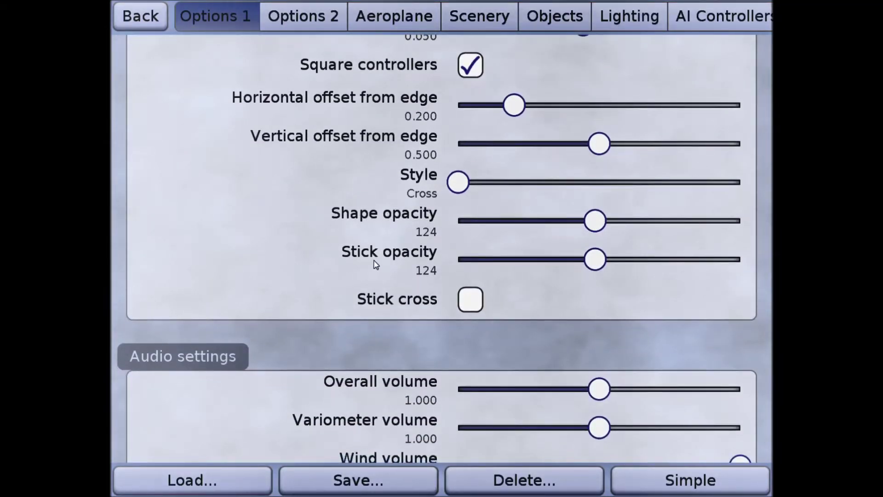
pyautogui.moveTo(597, 221); pyautogui.dragTo(449, 227)
pyautogui.moveTo(600, 262); pyautogui.dragTo(440, 271)
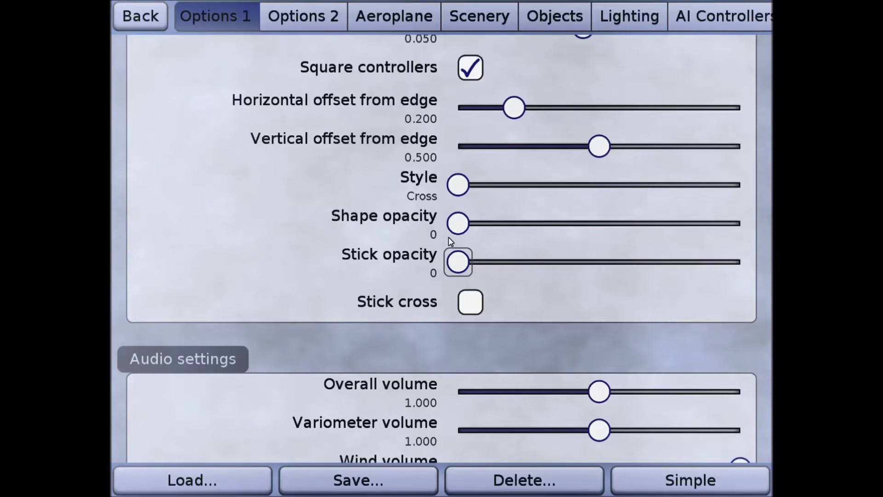
# - Review the wind arrow, pause button and information settings, and the free-fly settings in advanced view
pyautogui.scroll(-10, 450, 239)
pyautogui.scroll(-5, 451, 248)
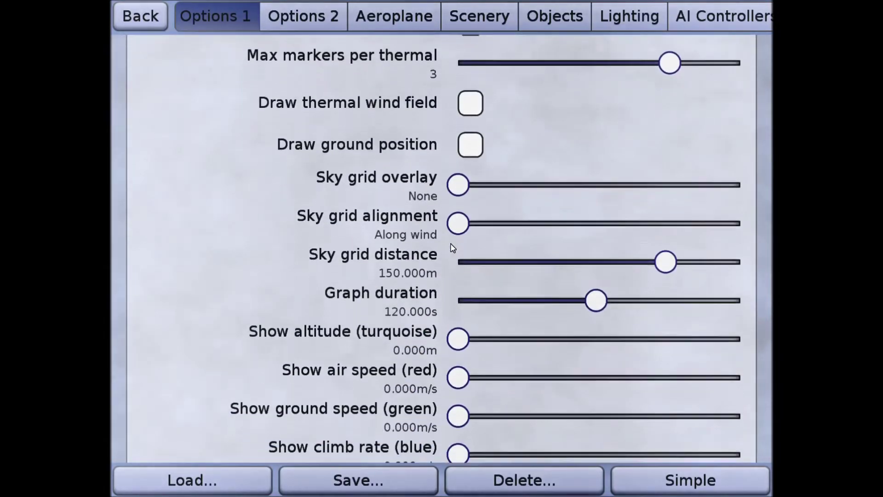
pyautogui.scroll(5, 451, 249)
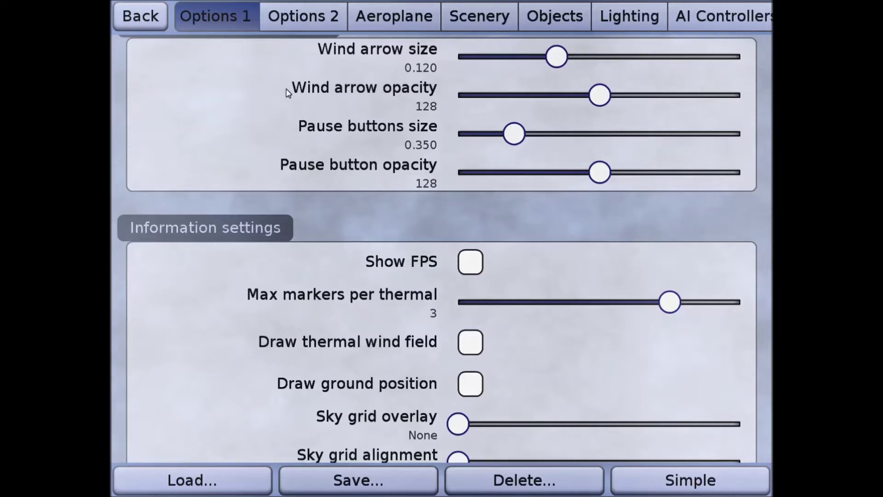
pyautogui.click(315, 21)
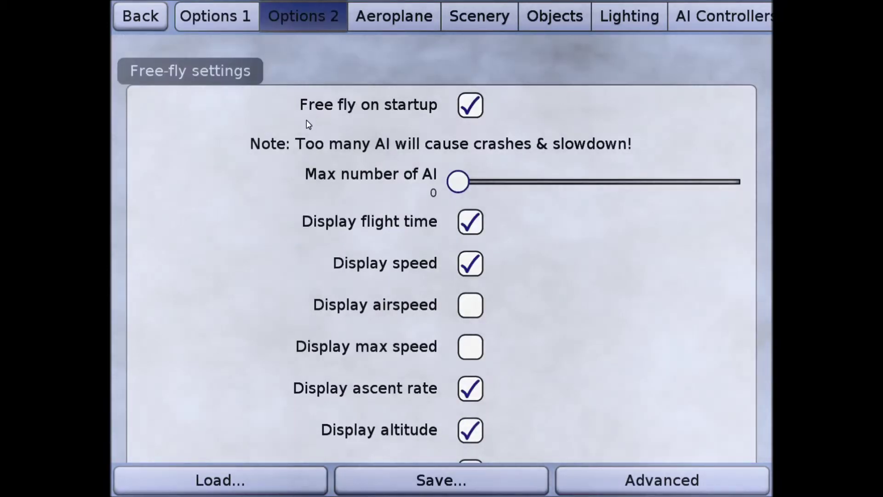
pyautogui.click(672, 484)
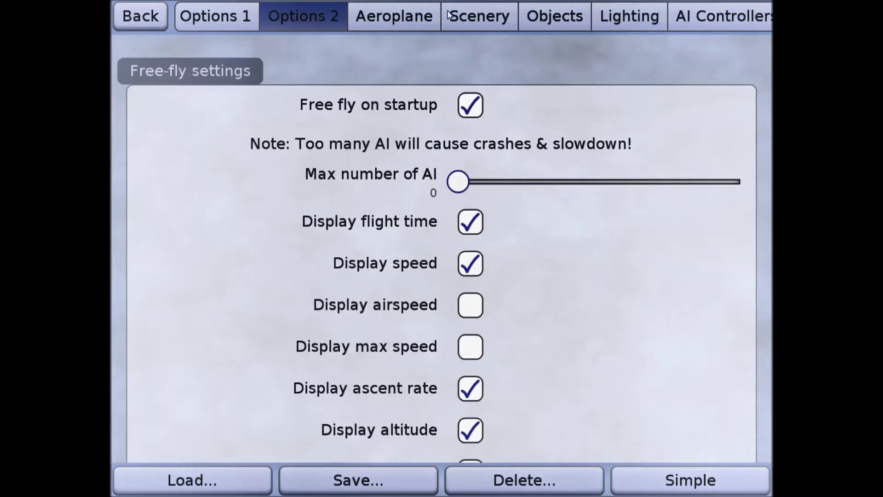
# - In the aeroplane's advanced general settings, set Ballast forward to 0.309 m, Drag multiplier to 0.566 and Size multiplier to 1.296
pyautogui.click(408, 19)
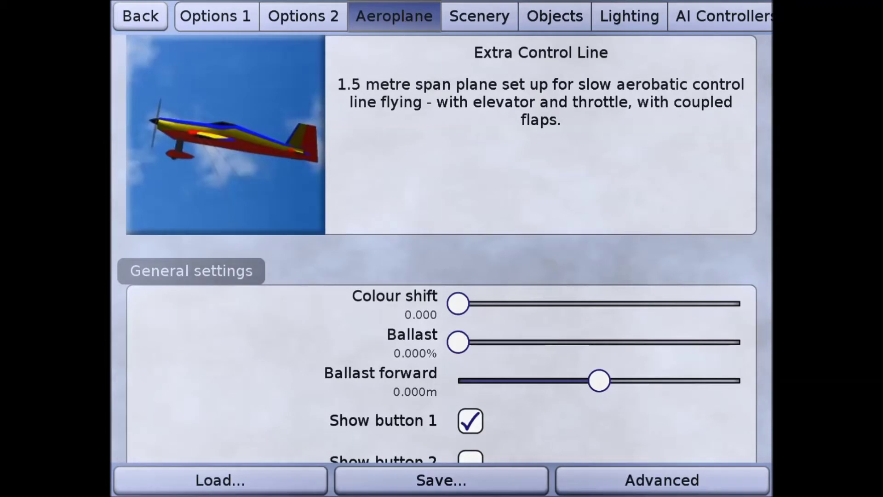
pyautogui.click(639, 482)
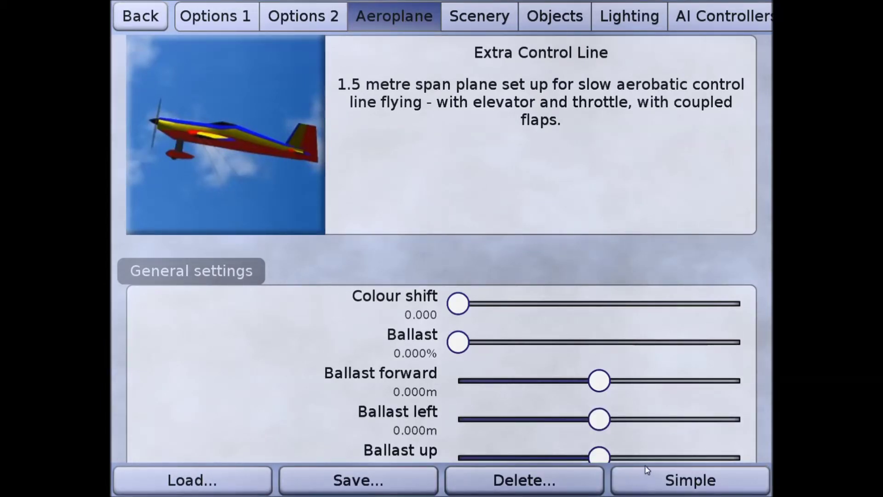
pyautogui.scroll(-5, 549, 427)
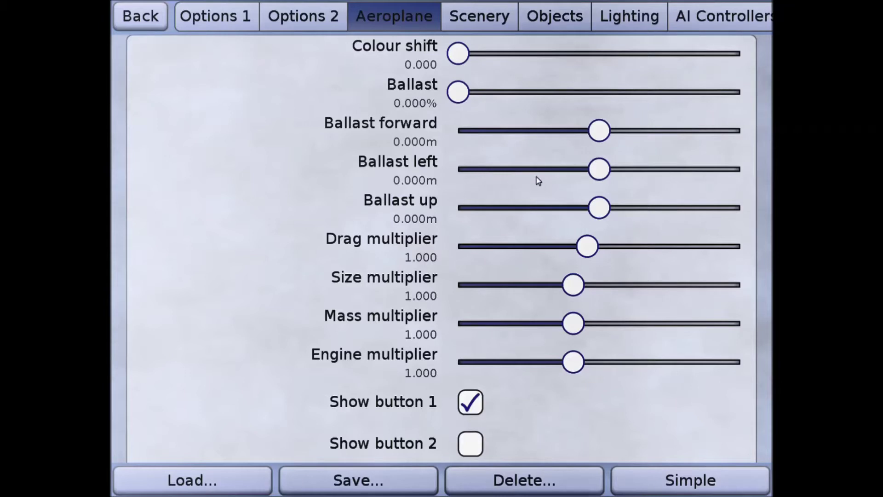
pyautogui.moveTo(606, 139); pyautogui.dragTo(646, 161)
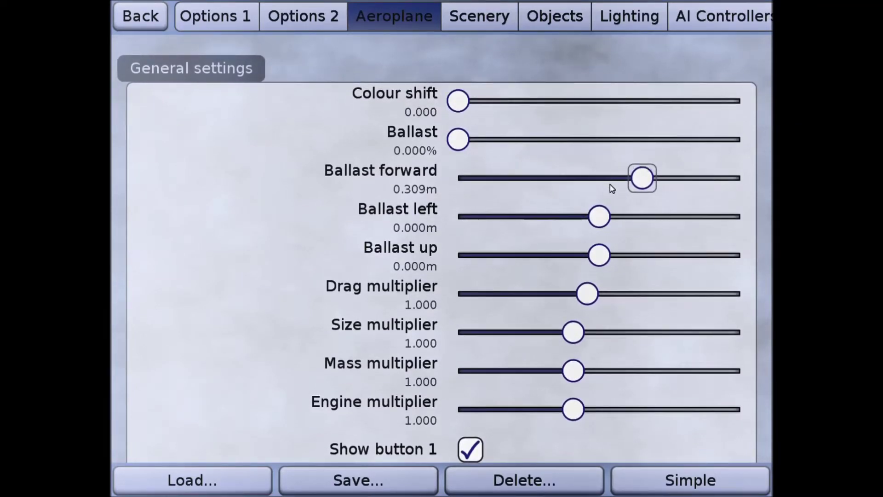
pyautogui.moveTo(587, 297); pyautogui.dragTo(547, 289)
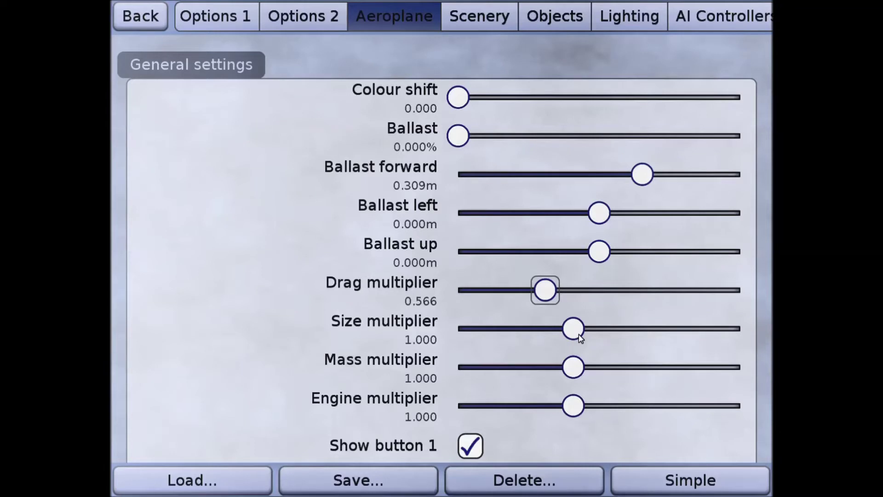
pyautogui.moveTo(578, 338); pyautogui.dragTo(600, 337)
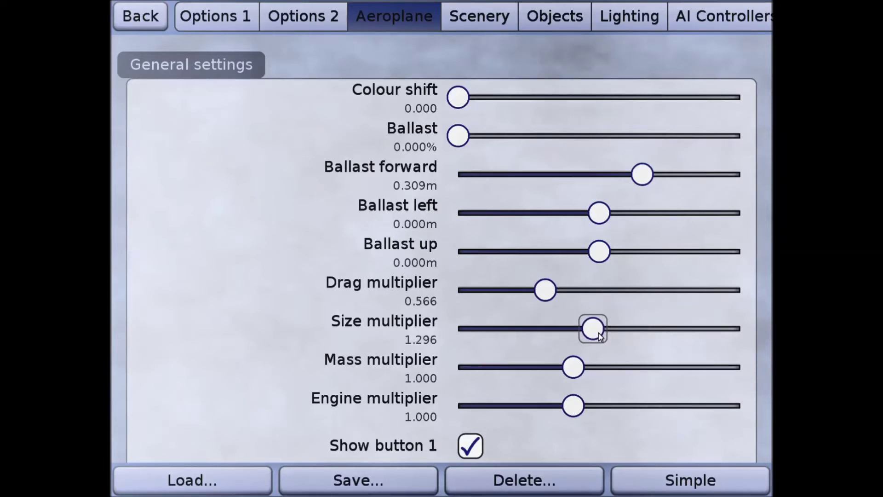
# - Set the aeroplane's Mass multiplier to 1.305 and turn off Show button 1
pyautogui.moveTo(580, 368); pyautogui.dragTo(598, 373)
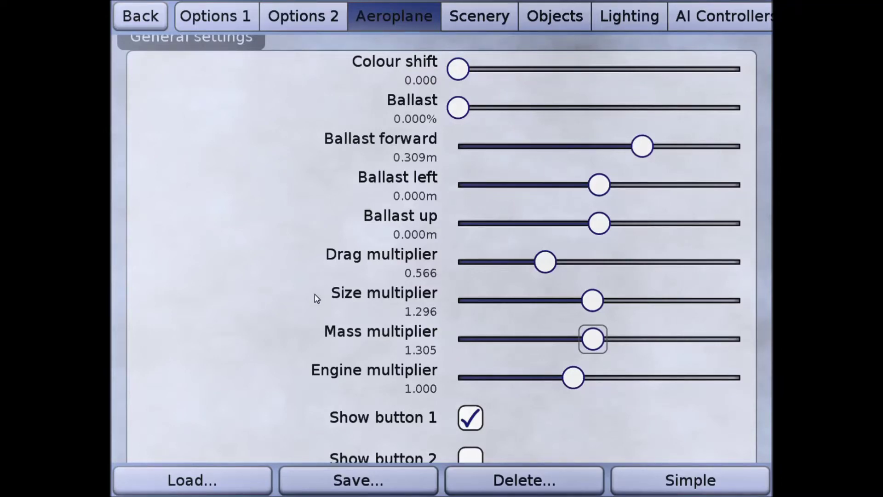
pyautogui.scroll(-5, 315, 297)
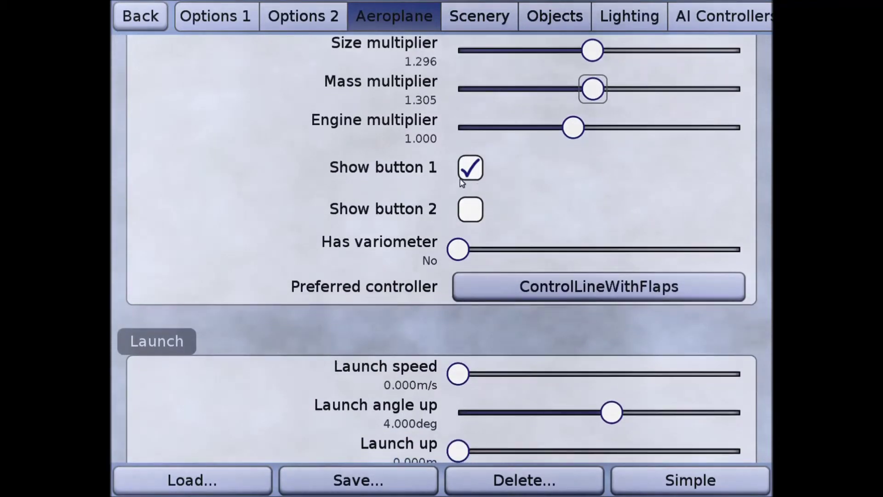
pyautogui.click(471, 169)
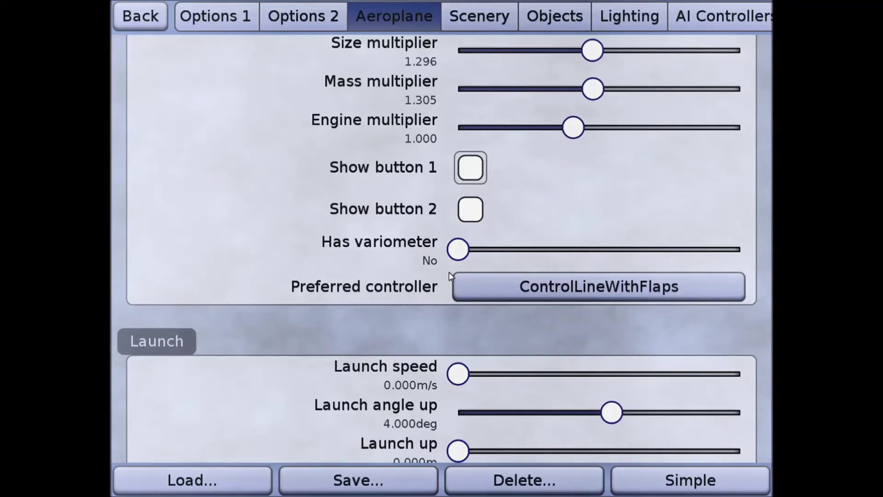
# - Review the aeroplane's launch settings and its control line tethering settings
pyautogui.scroll(-5, 449, 275)
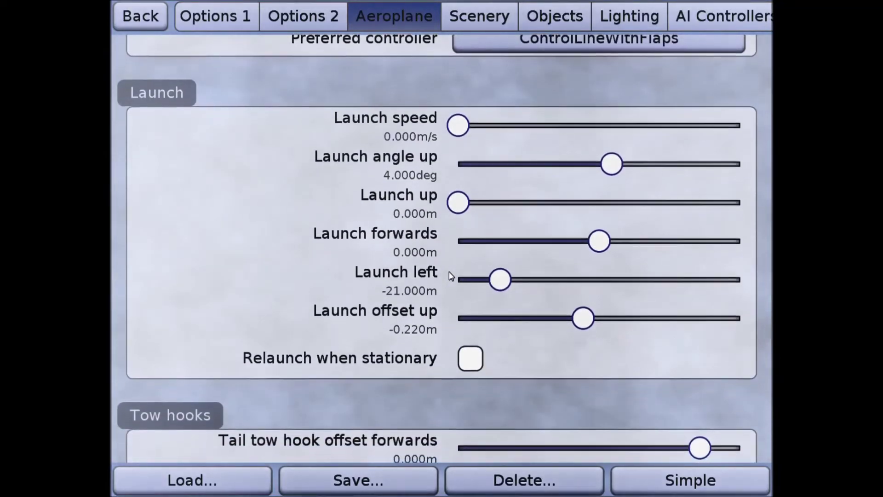
pyautogui.scroll(-15, 450, 276)
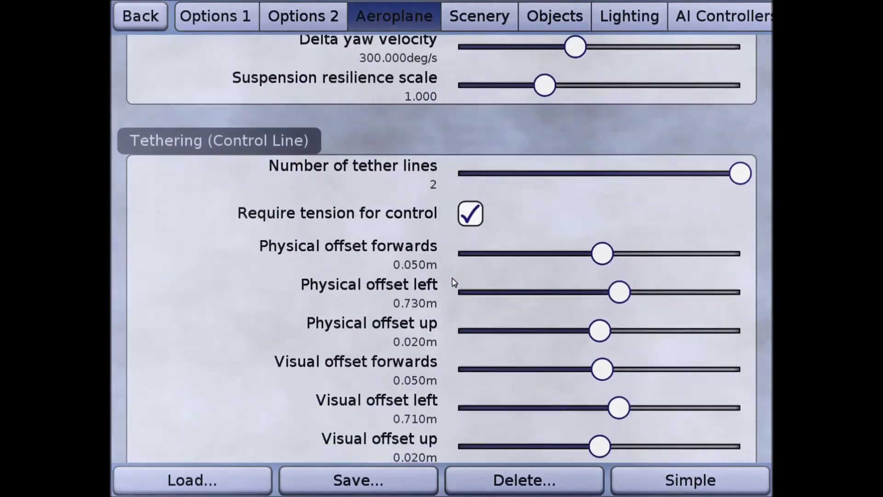
pyautogui.scroll(-1, 451, 277)
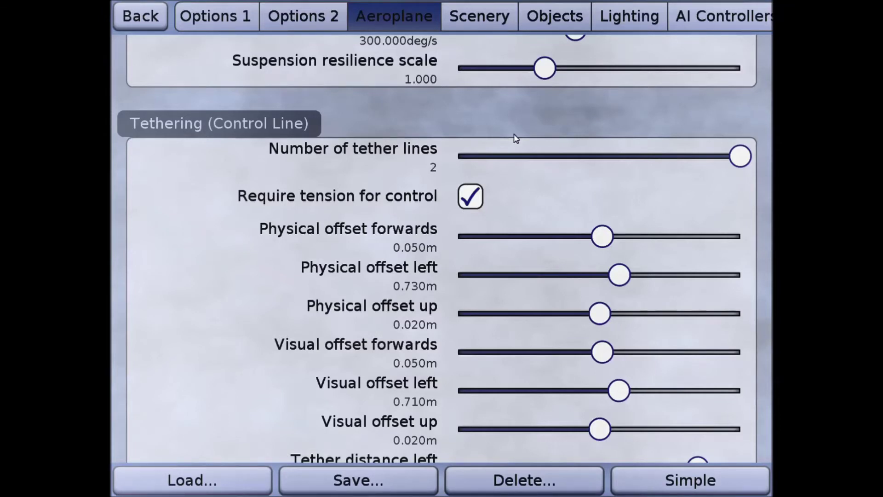
# - Show the advanced scenery settings for Flatland (panoramic) and set the Wind bearing to 90.613 deg
pyautogui.click(484, 27)
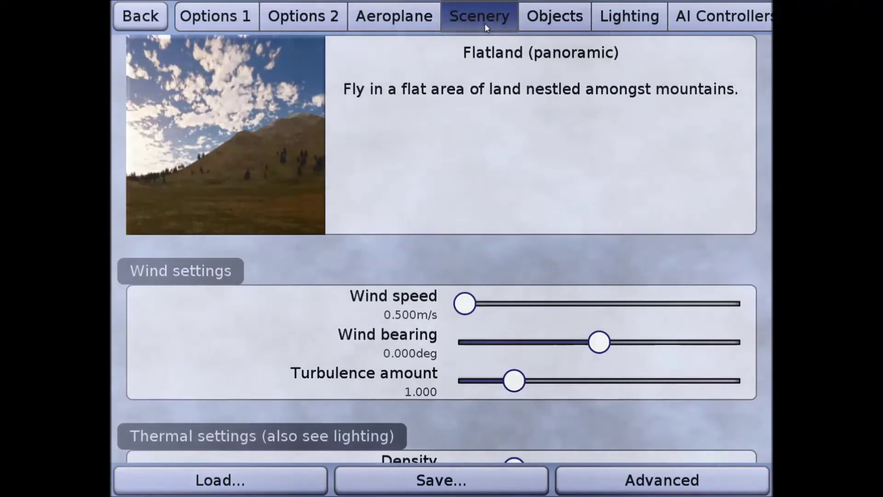
pyautogui.click(684, 491)
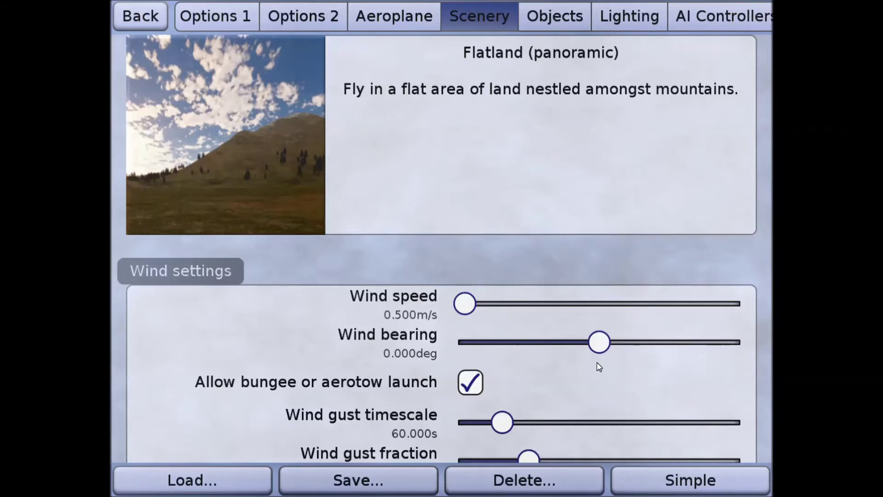
pyautogui.moveTo(599, 342); pyautogui.dragTo(670, 354)
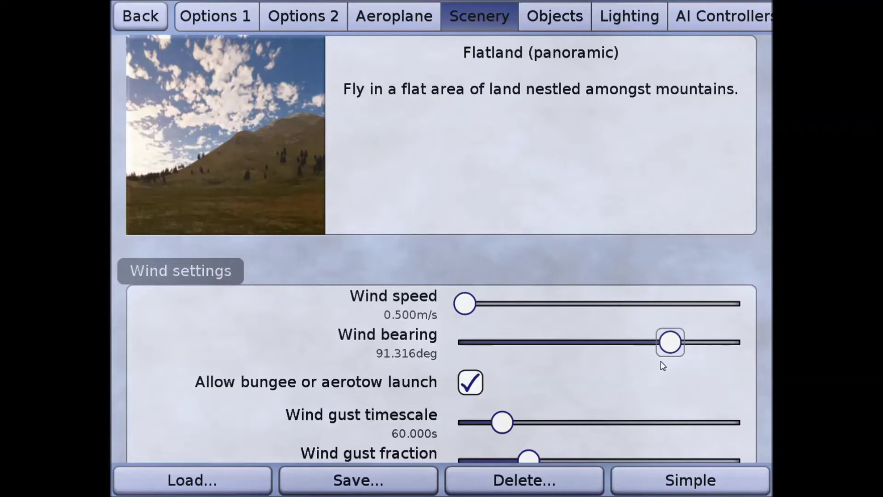
pyautogui.moveTo(672, 350); pyautogui.dragTo(759, 358)
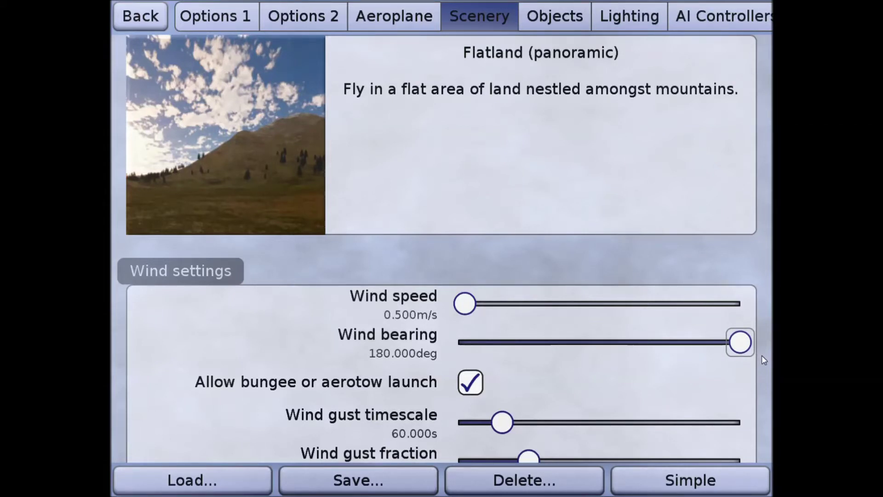
pyautogui.moveTo(744, 344); pyautogui.dragTo(677, 340)
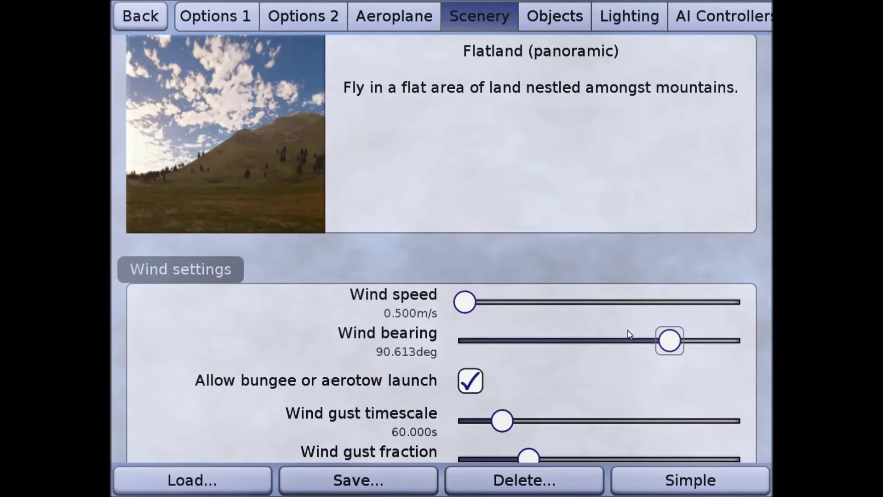
# - Set the scenery's Runway type to Circle
pyautogui.scroll(-5, 629, 335)
pyautogui.scroll(-8, 629, 337)
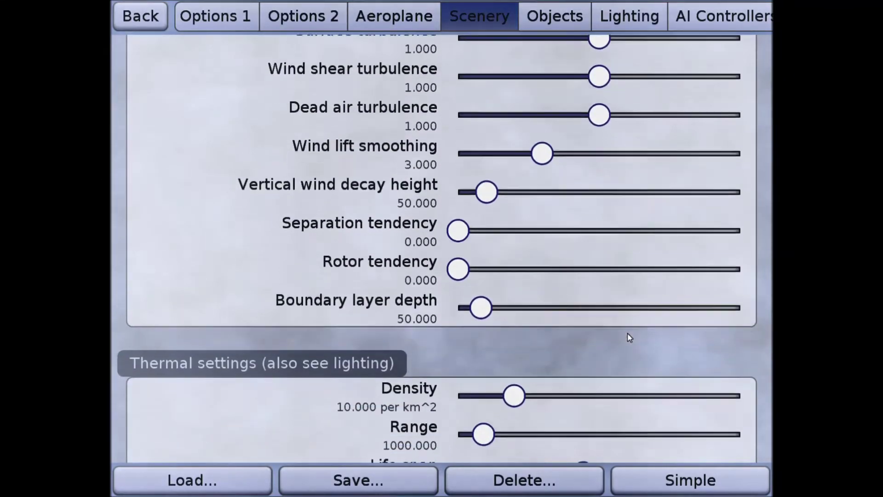
pyautogui.scroll(-10, 634, 342)
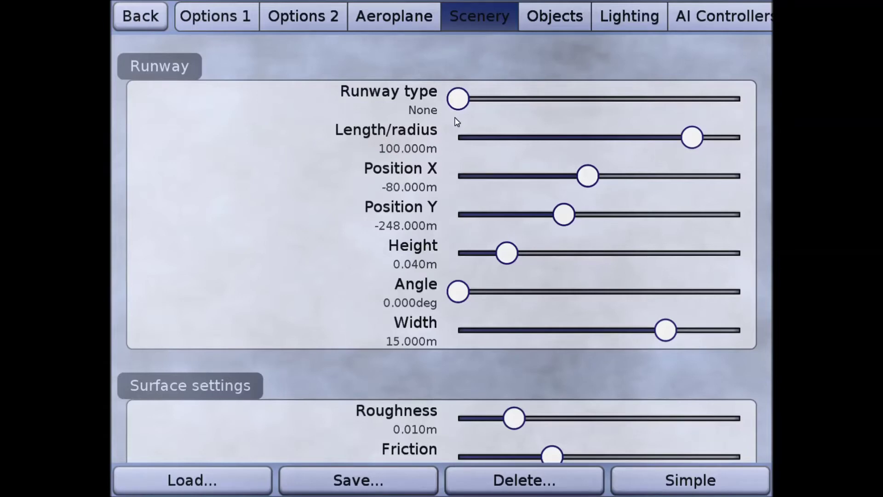
pyautogui.click(458, 98)
pyautogui.scroll(1, 475, 103)
pyautogui.click(740, 165)
pyautogui.scroll(2, 753, 166)
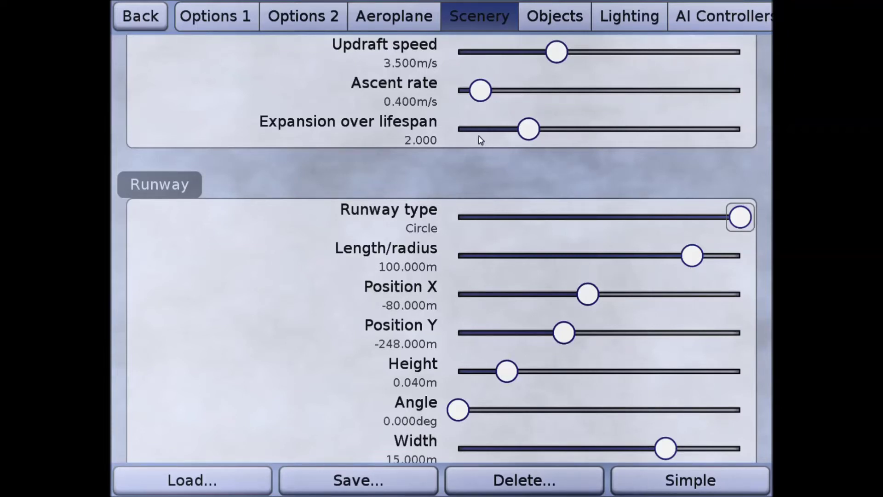
# - Show the advanced controller settings and set the pitch stick movement's Exponential to 1.667
pyautogui.moveTo(710, 24); pyautogui.dragTo(444, 30)
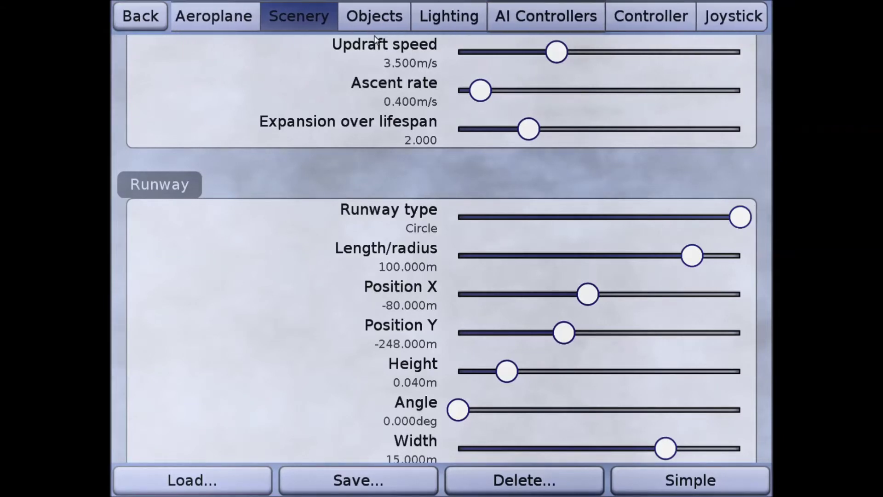
pyautogui.click(674, 18)
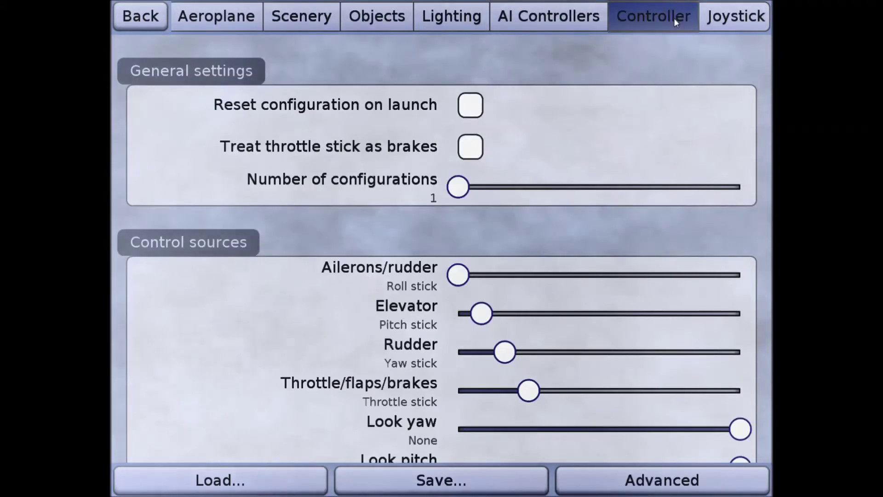
pyautogui.click(674, 480)
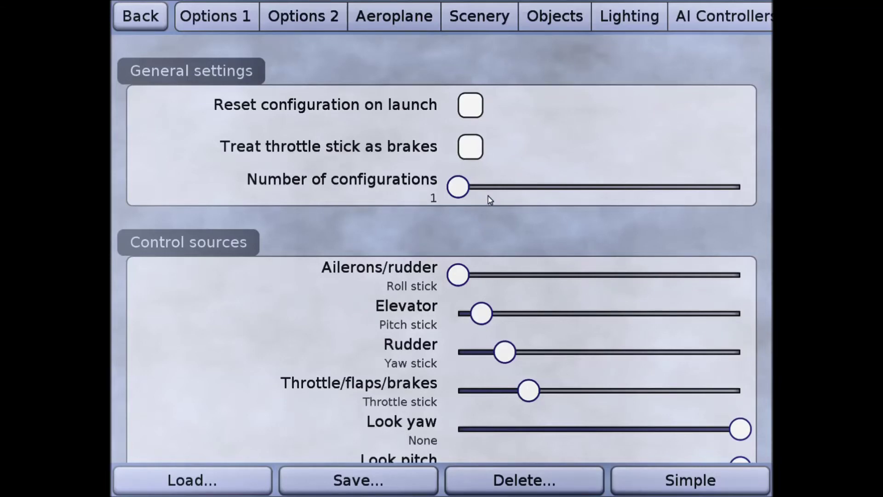
pyautogui.scroll(-5, 489, 200)
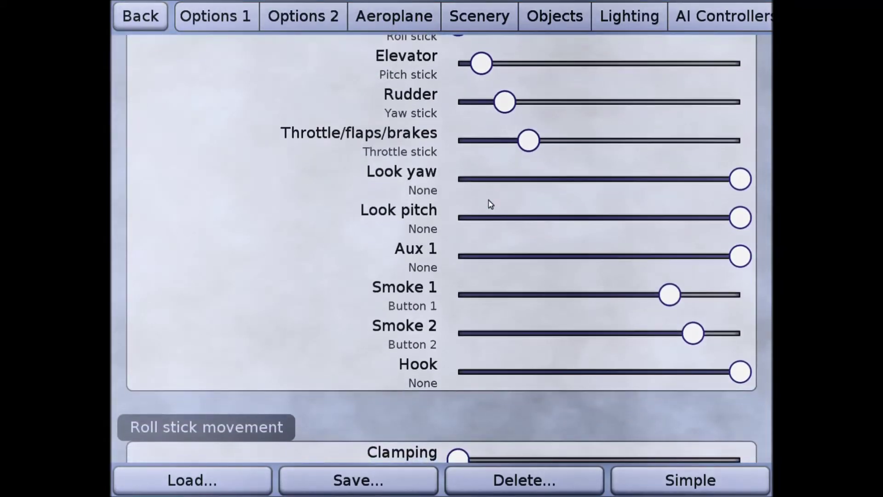
pyautogui.scroll(5, 489, 202)
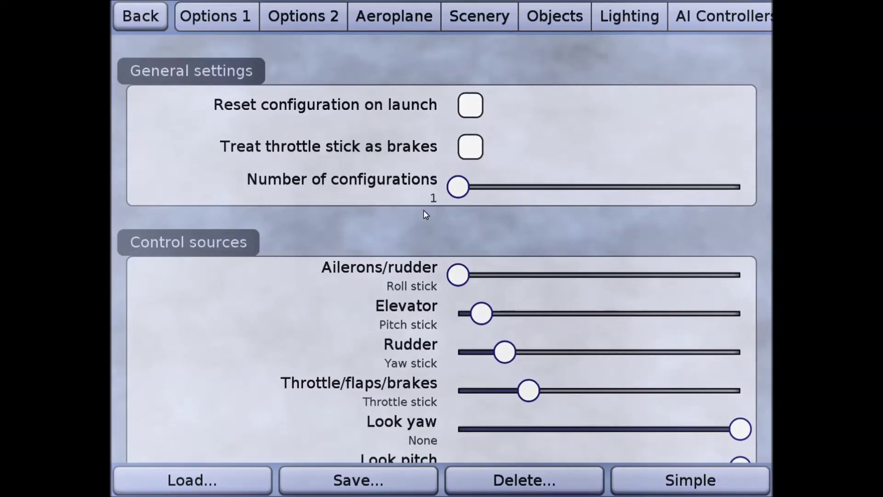
pyautogui.scroll(-15, 423, 221)
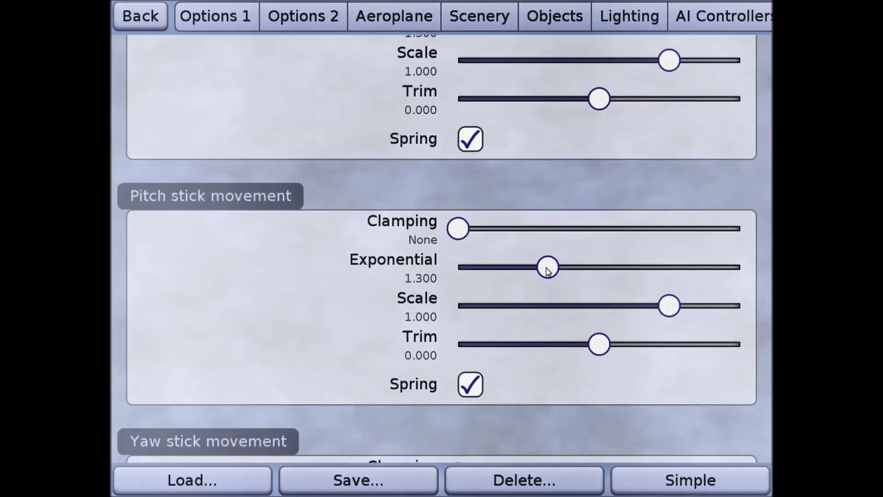
pyautogui.moveTo(547, 272); pyautogui.dragTo(589, 275)
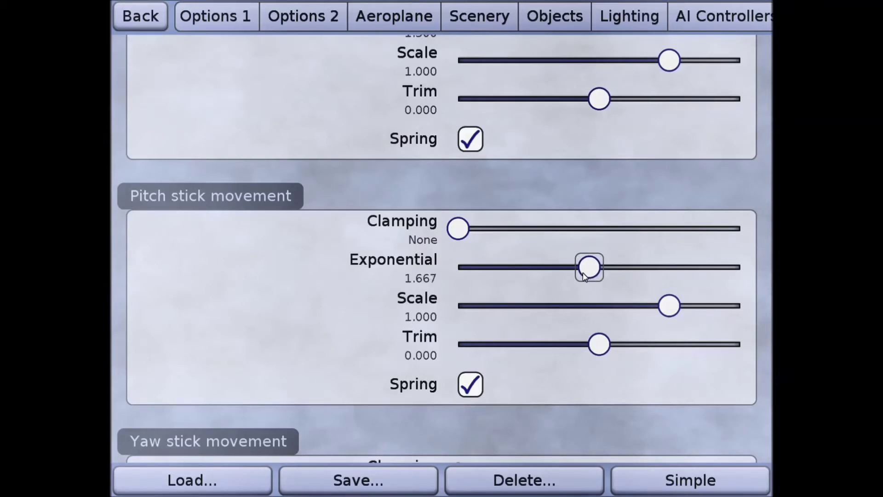
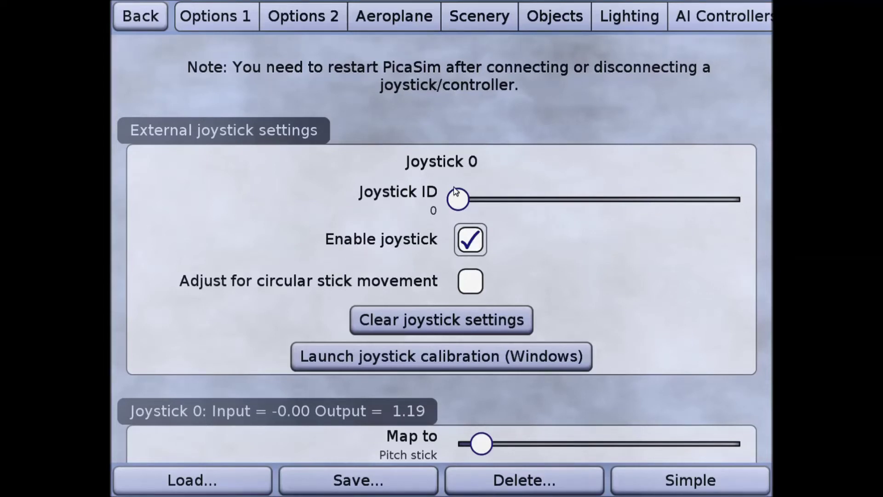
# - Calibrate the Joystick 0 pitch axis with input offset 0.50, negative scale 3.03 and positive scale 2.27
pyautogui.moveTo(468, 204)
pyautogui.mouseDown()
pyautogui.moveTo(742, 208)
pyautogui.moveTo(470, 216)
pyautogui.mouseUp()
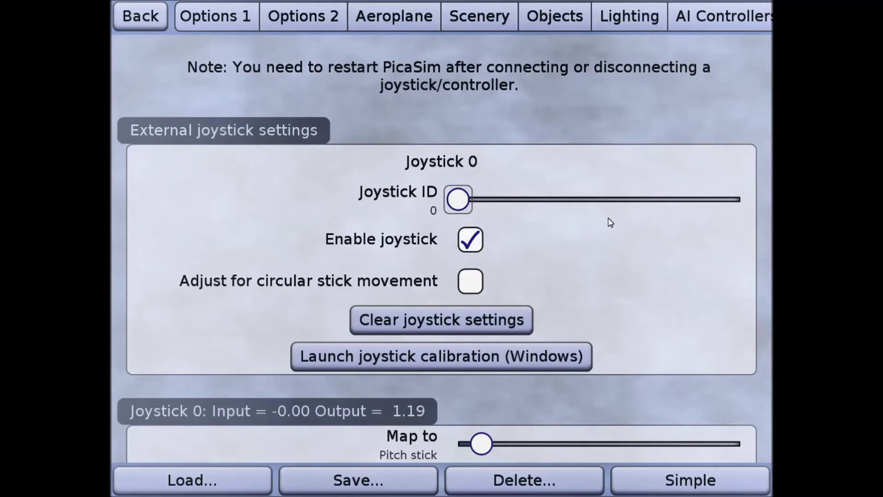
pyautogui.scroll(-5, 610, 223)
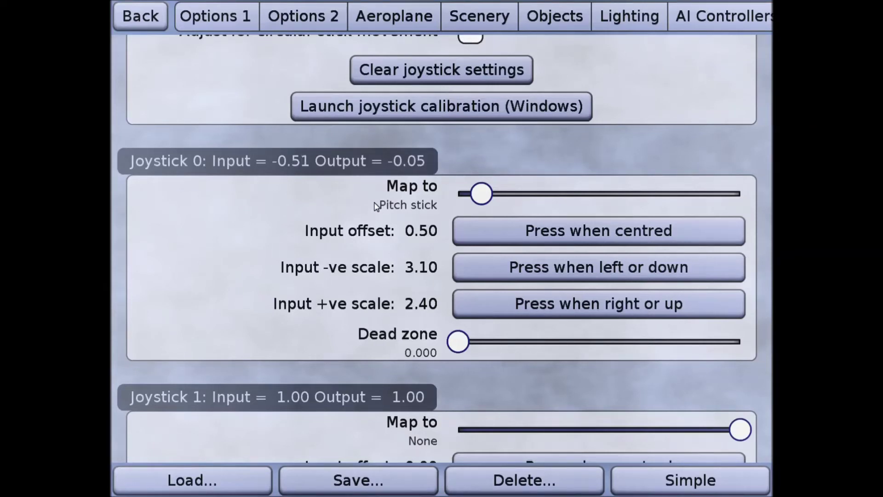
pyautogui.click(616, 229)
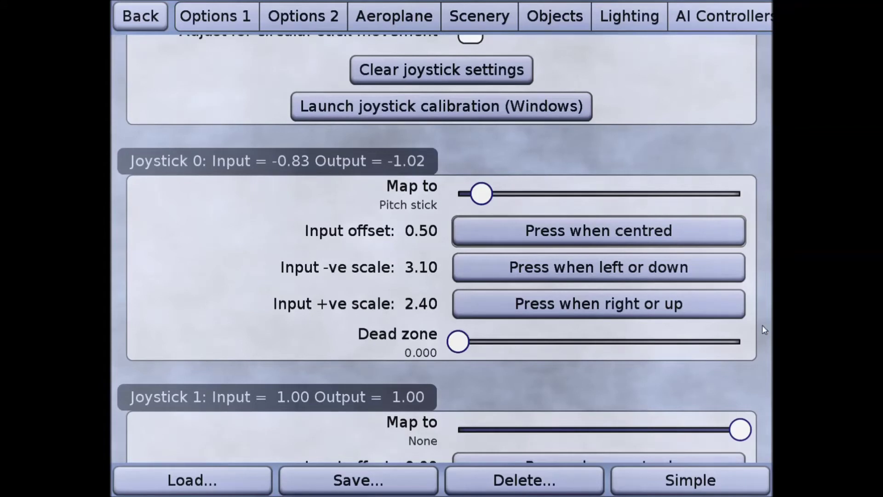
pyautogui.click(681, 273)
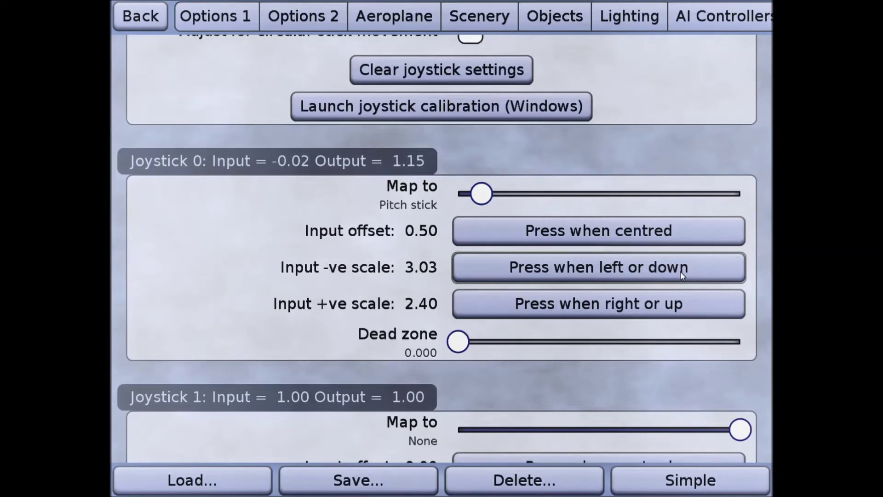
pyautogui.click(666, 317)
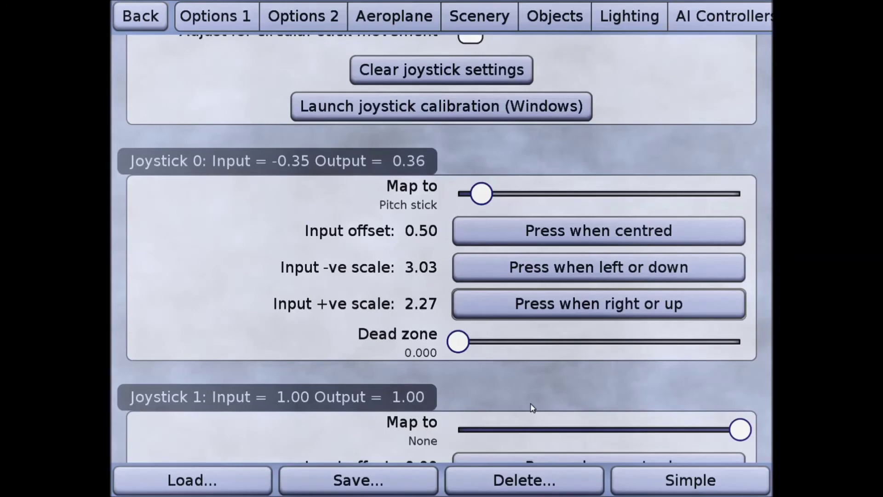
# - Save the joystick settings as a user file named T
pyautogui.moveTo(628, 18); pyautogui.dragTo(394, 55)
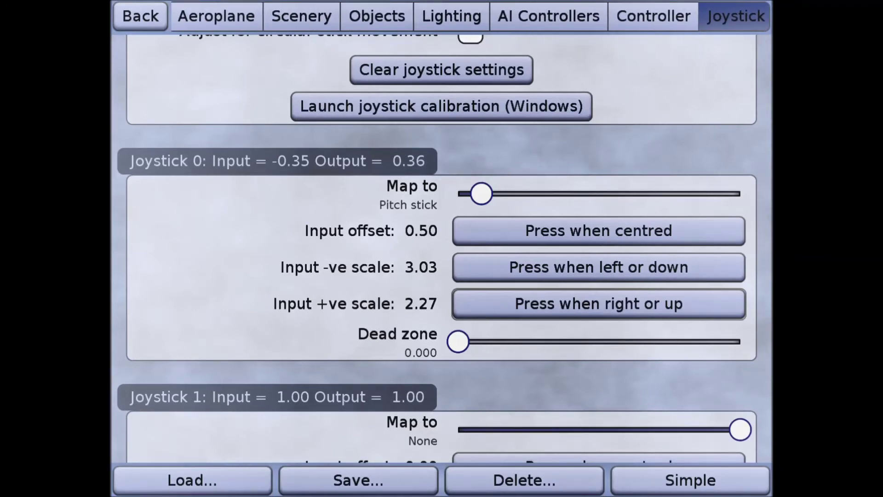
pyautogui.click(382, 492)
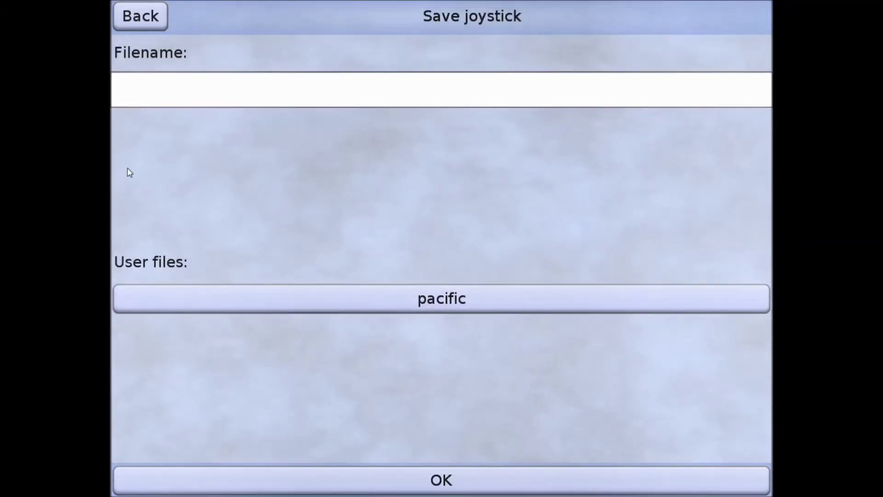
pyautogui.click(212, 91)
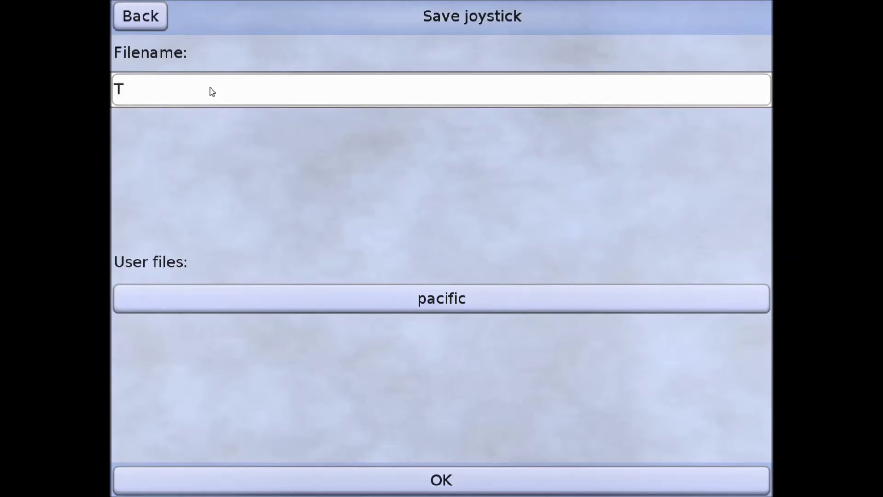
pyautogui.click(434, 488)
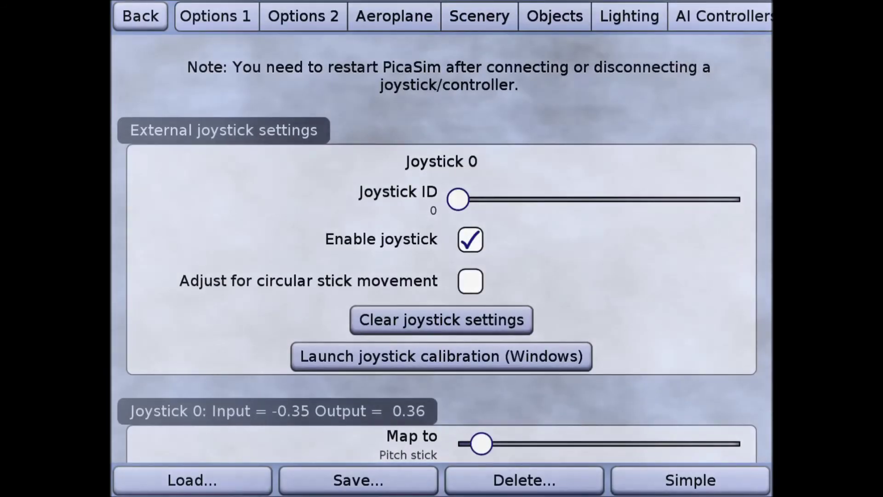
# - Check the list of saved joystick user files and return to the joystick settings
pyautogui.hscroll(3, 717, 23)
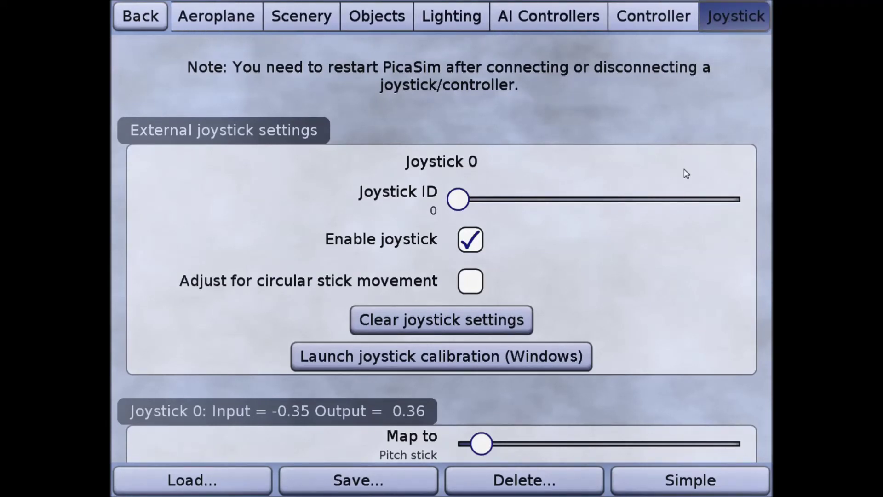
pyautogui.click(397, 477)
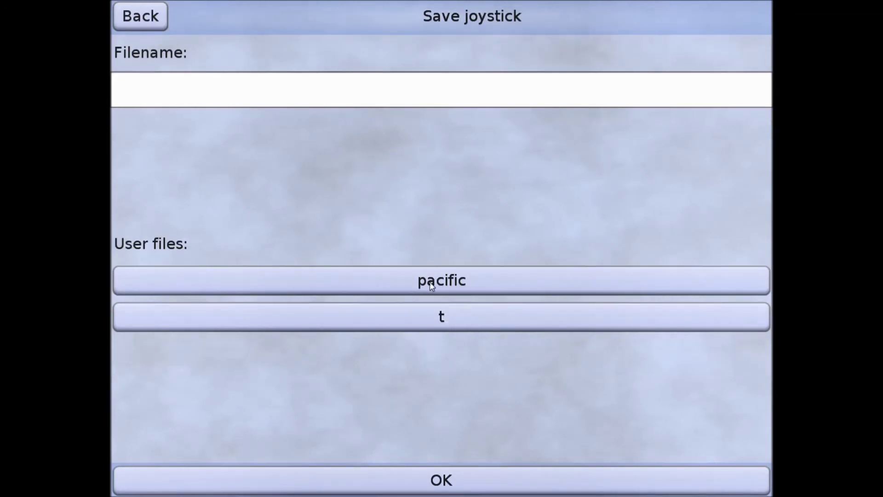
pyautogui.click(117, 26)
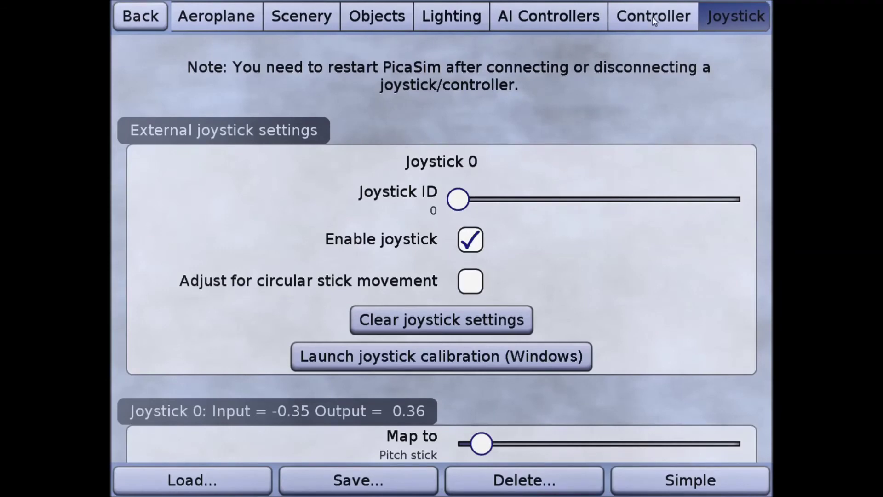
# - Save the controller settings as a user file named T
pyautogui.click(653, 18)
pyautogui.click(415, 490)
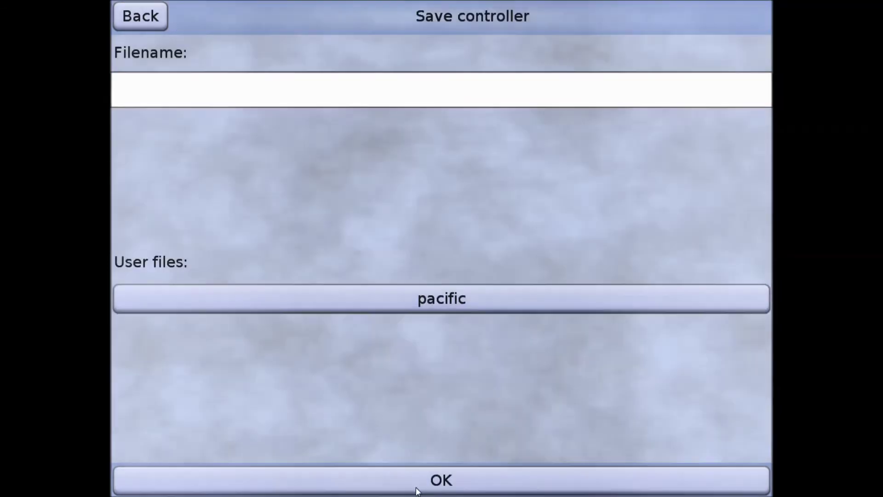
pyautogui.click(390, 98)
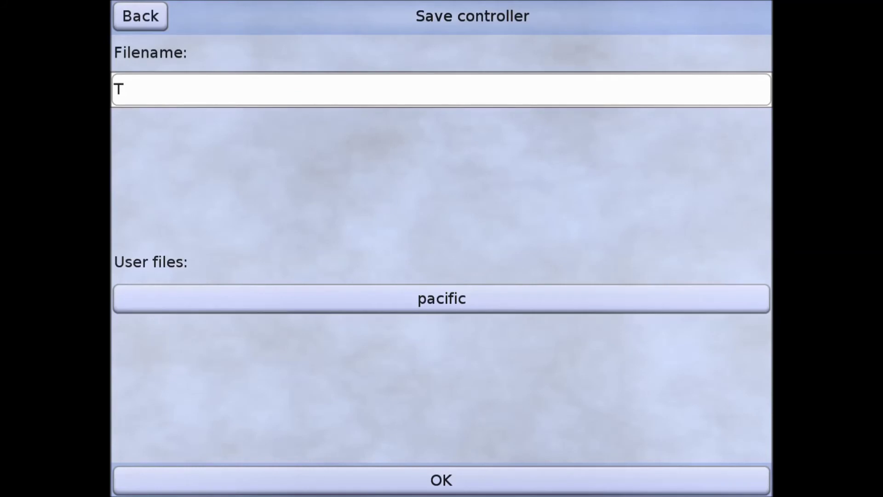
pyautogui.click(495, 481)
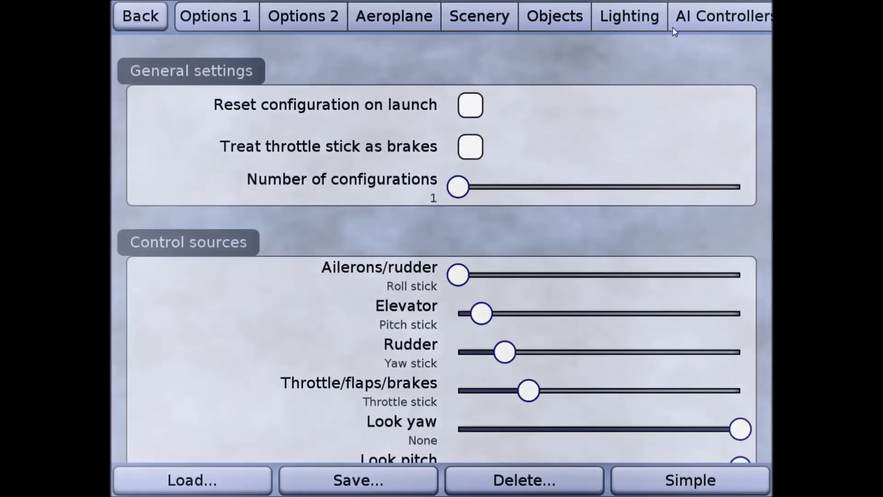
# - Save the Flatland (panoramic) scenery settings as a user file named T
pyautogui.click(509, 21)
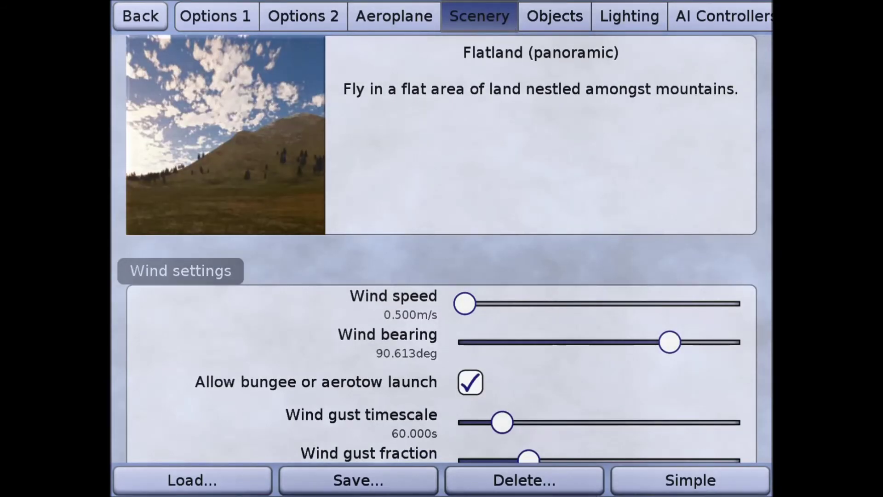
pyautogui.click(417, 481)
pyautogui.click(404, 93)
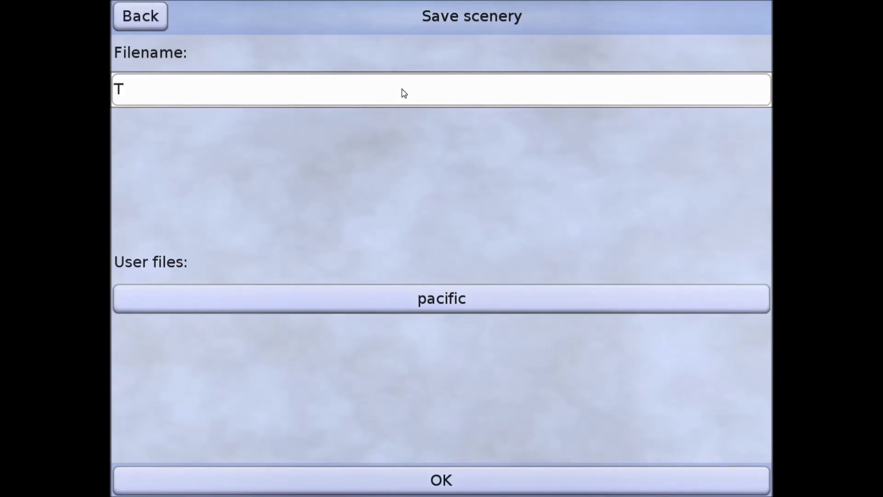
pyautogui.click(394, 481)
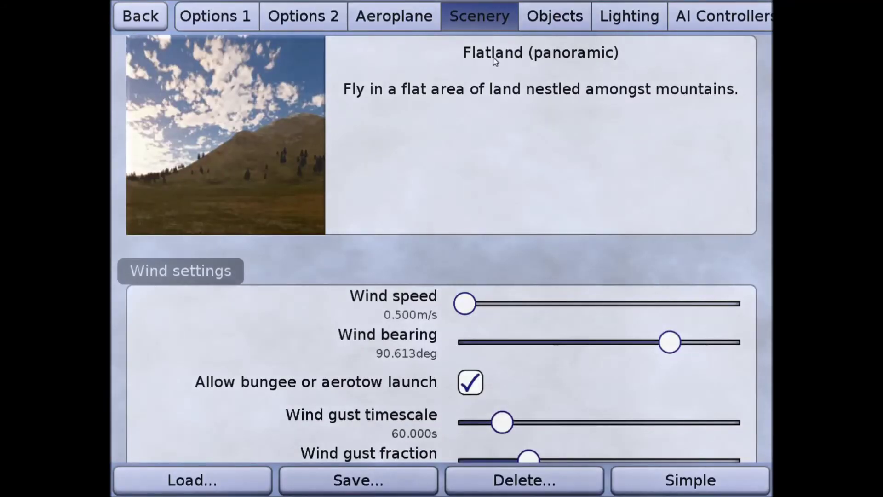
# - Save the Extra Control Line aeroplane settings as a user file named T
pyautogui.click(407, 15)
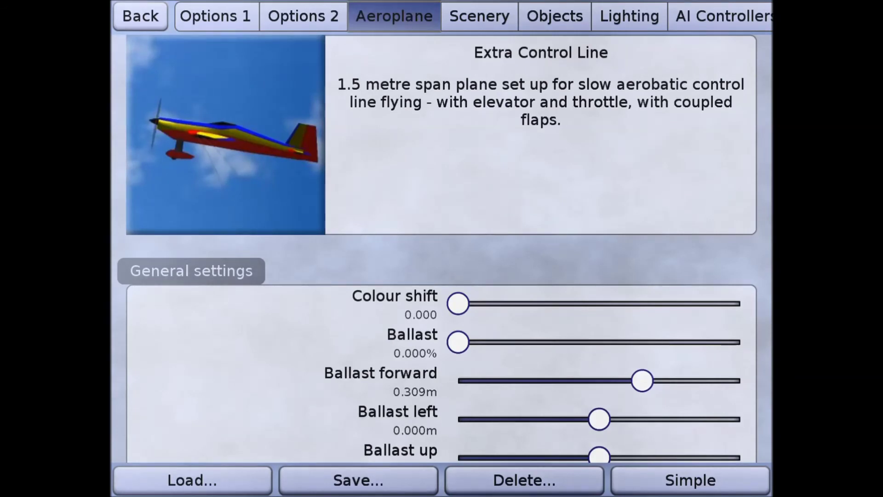
pyautogui.click(411, 481)
pyautogui.click(386, 99)
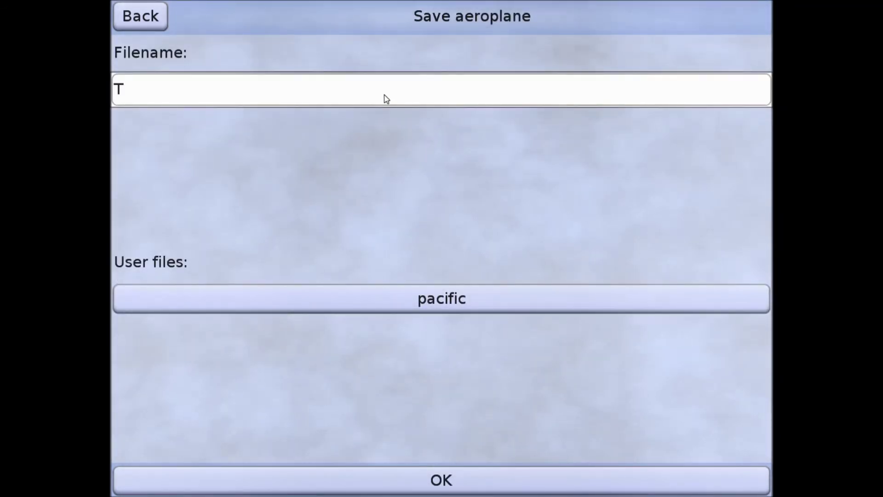
pyautogui.write('T')
pyautogui.click(414, 480)
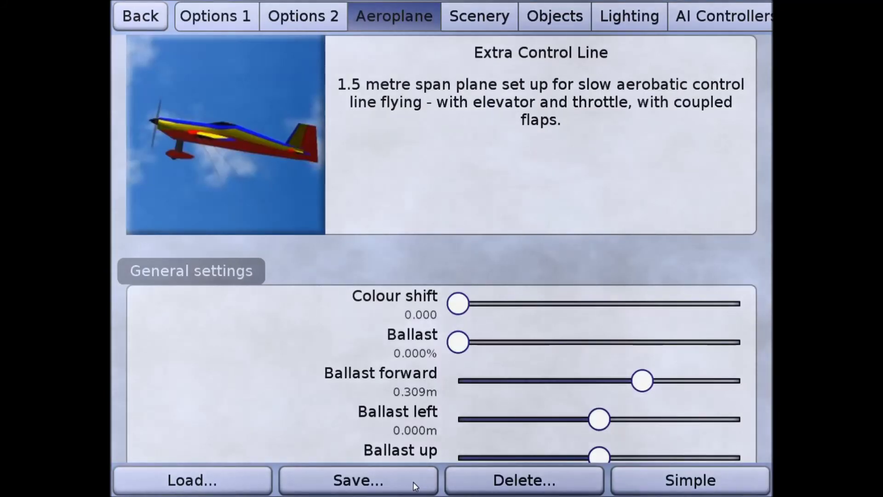
# - Save the Options 2 configuration with the free-fly settings as a user file named T
pyautogui.click(327, 22)
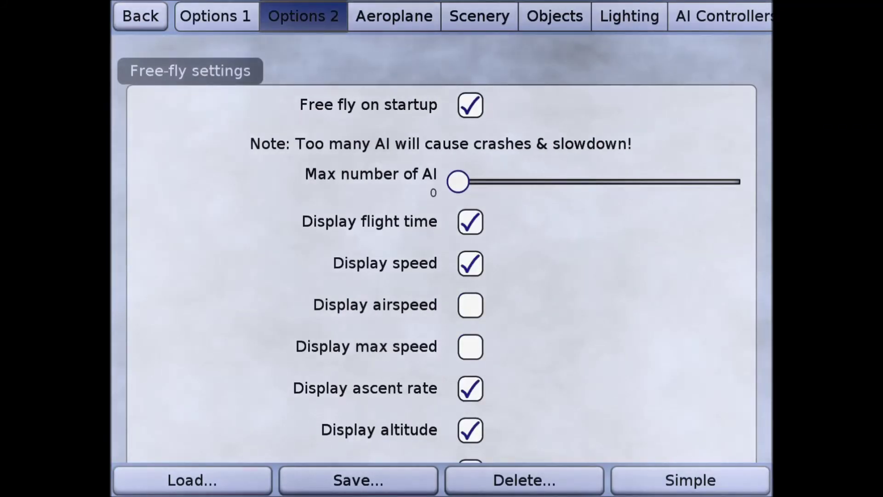
pyautogui.click(410, 480)
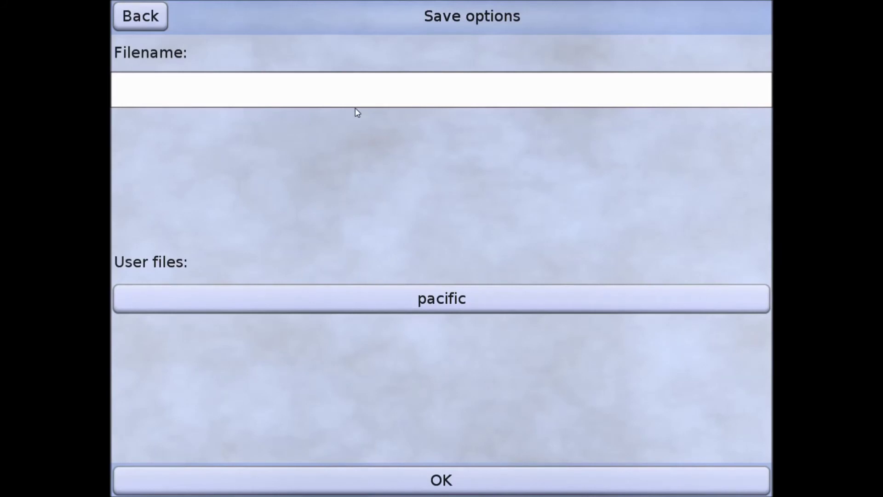
pyautogui.click(367, 100)
pyautogui.write('T')
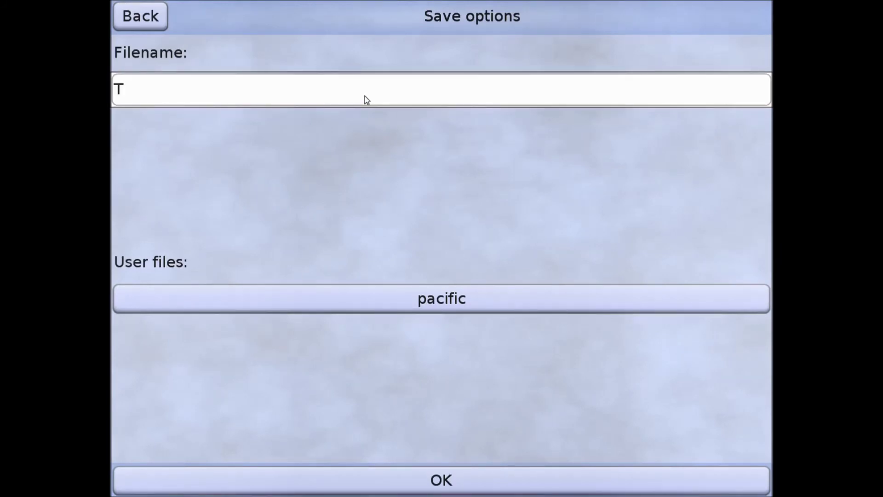
pyautogui.click(426, 491)
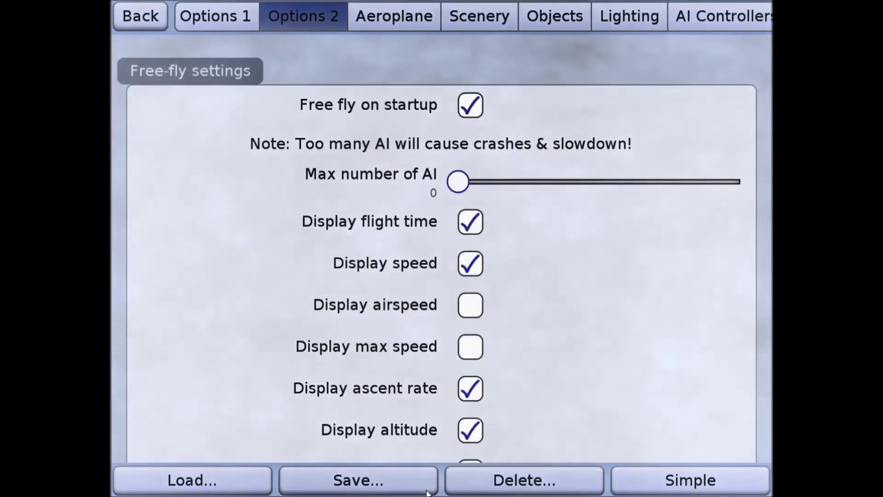
# - Save the Options 1 configuration with the language and camera settings under the file name T
pyautogui.click(235, 29)
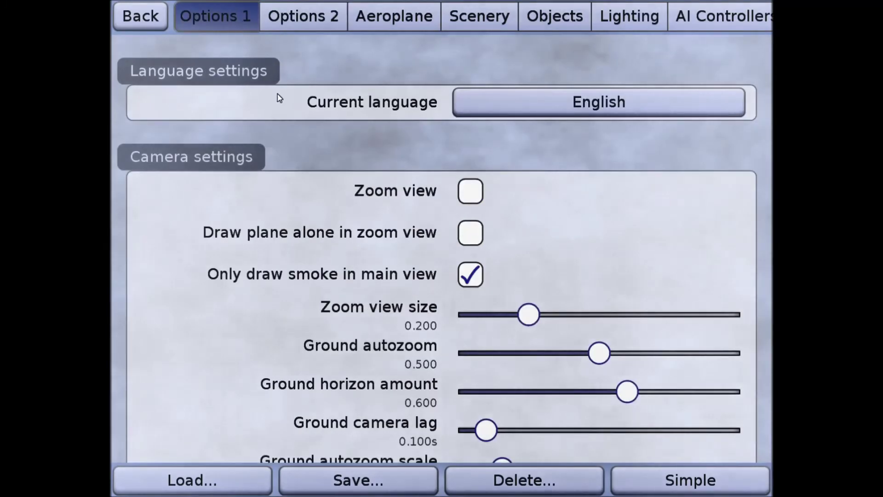
pyautogui.click(357, 480)
pyautogui.click(339, 98)
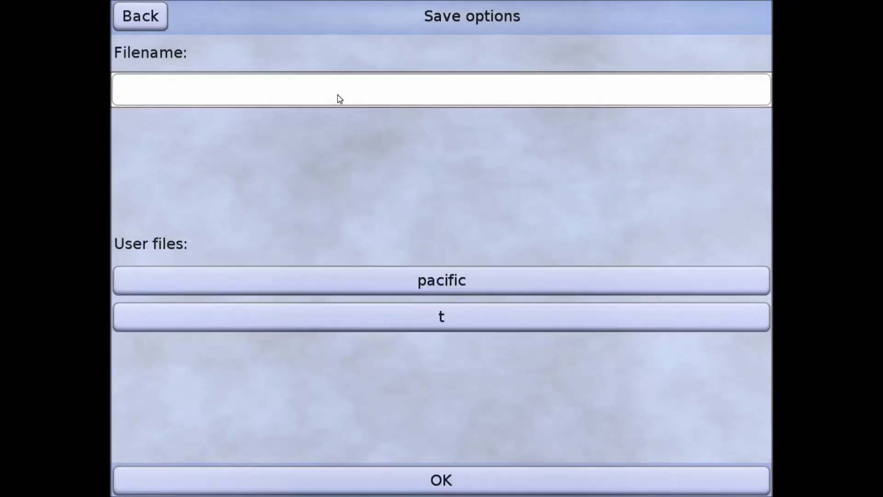
pyautogui.write('T')
pyautogui.click(404, 488)
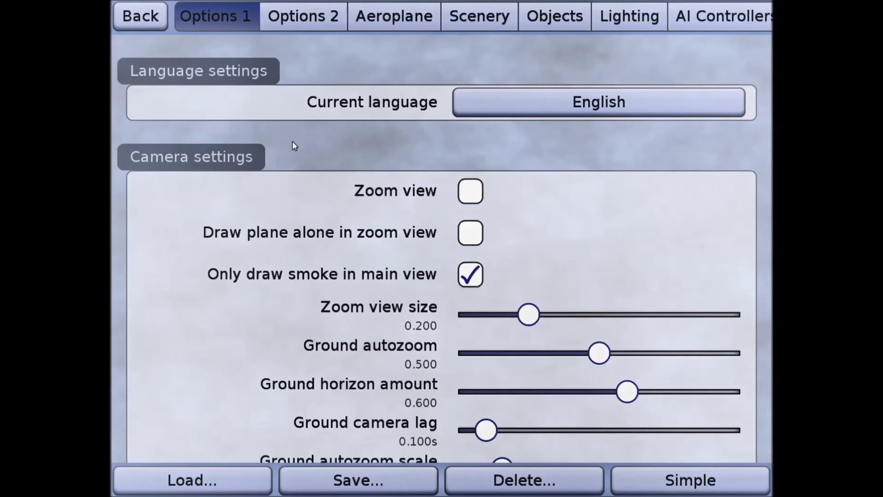
# - Leave the settings and start the control line flight
pyautogui.click(120, 25)
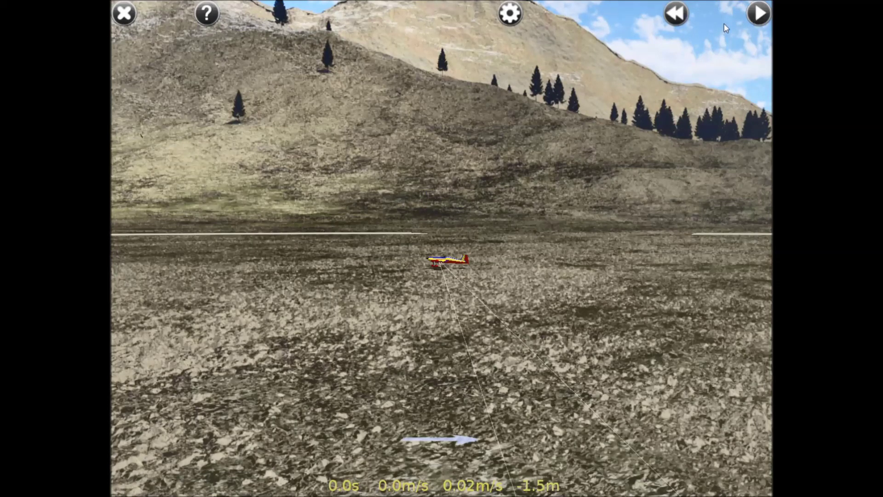
pyautogui.click(762, 19)
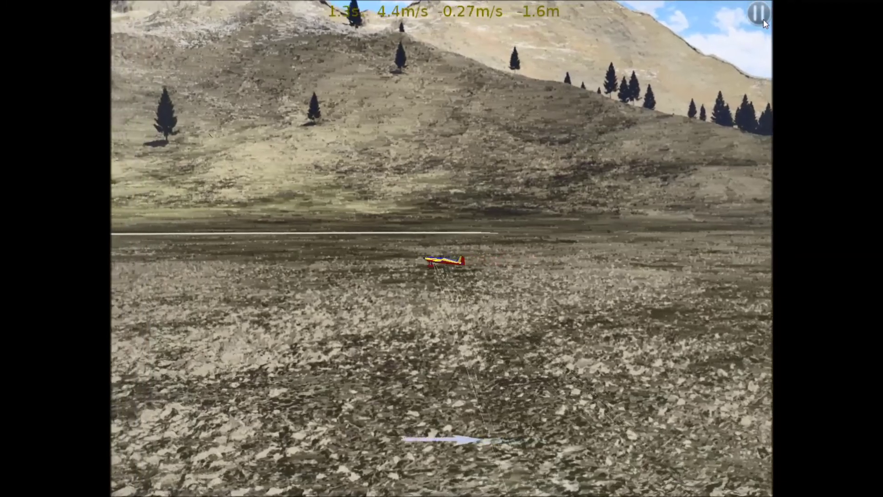